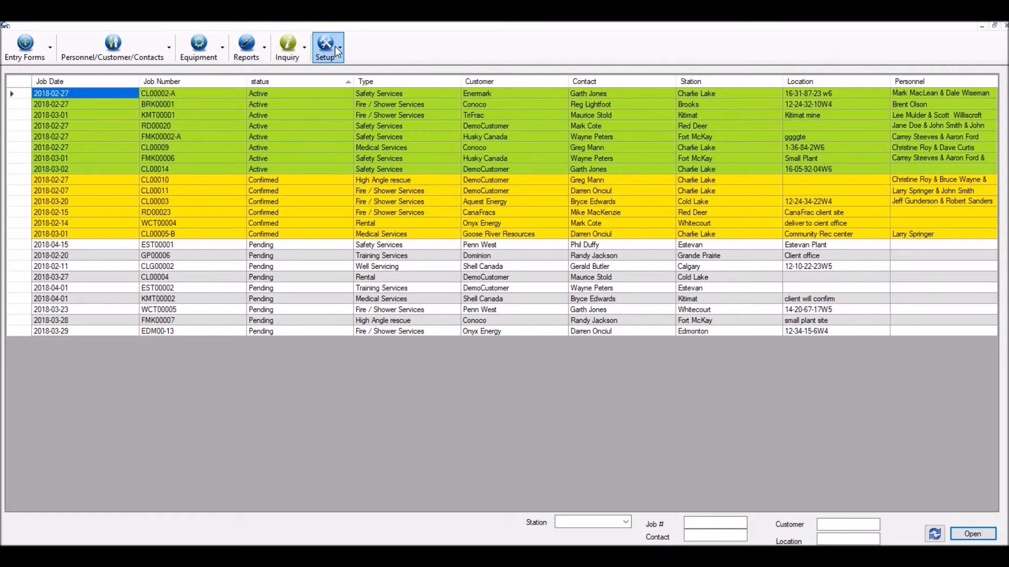
Step: Open the Fire / Shower Services template in the Book Pricing price templates, review its service prices and close it
left_click(335, 47)
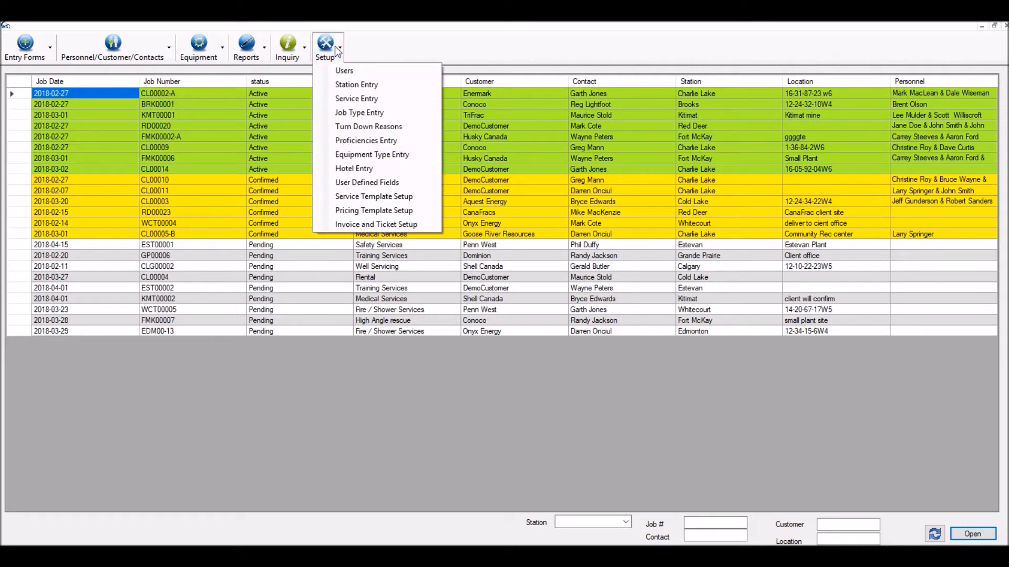
left_click(422, 210)
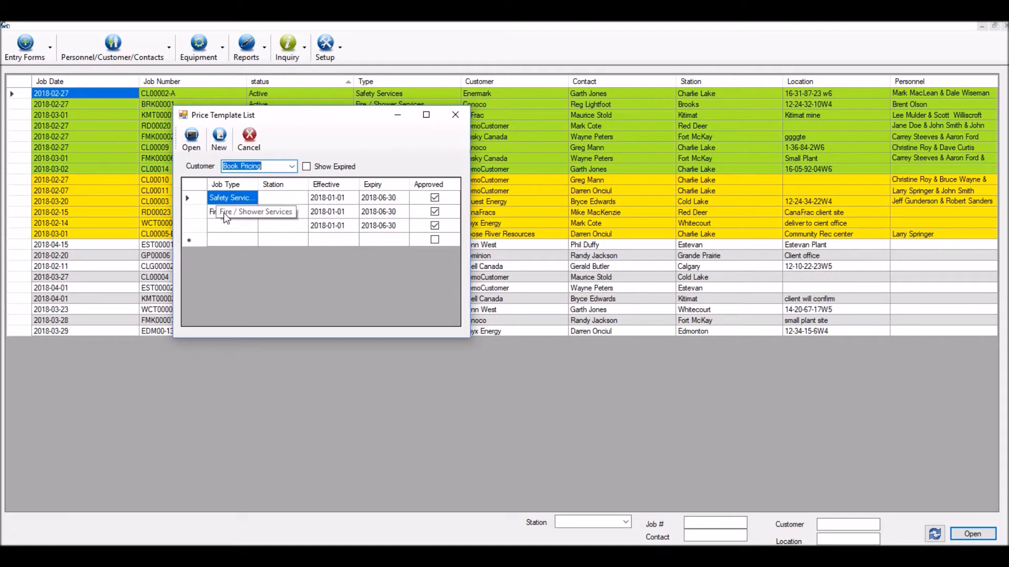
left_click(191, 226)
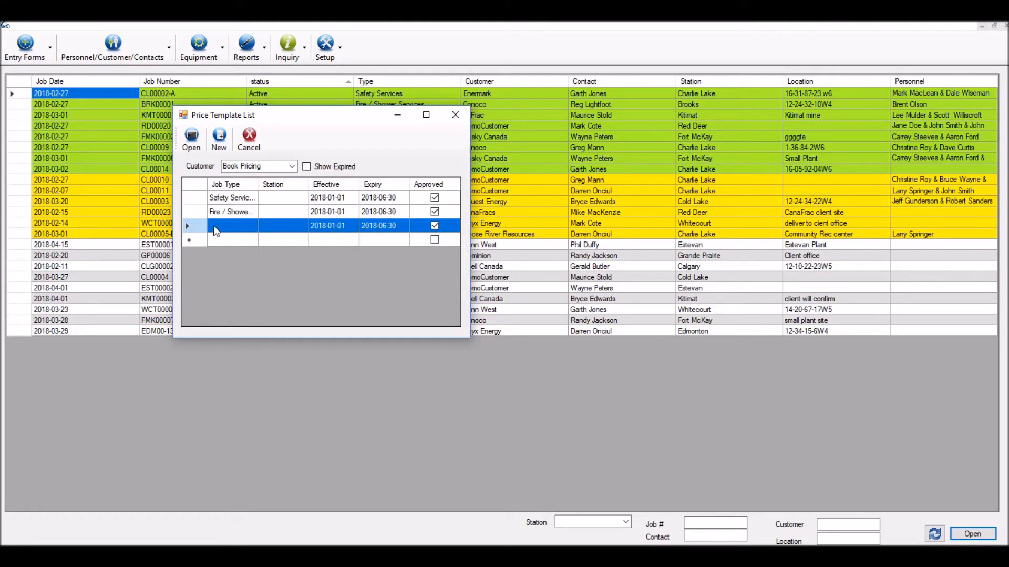
left_click(199, 211)
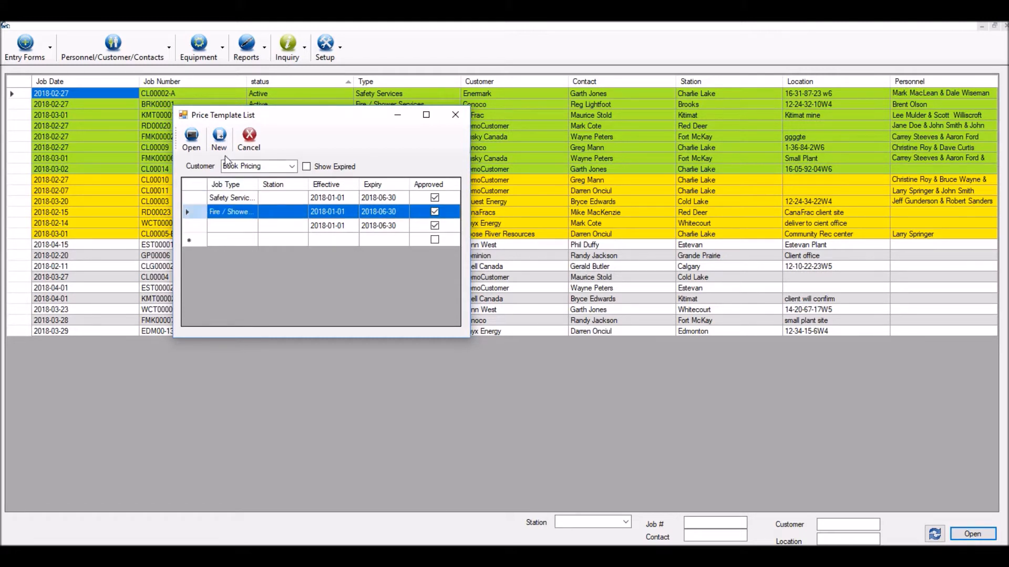
left_click(193, 143)
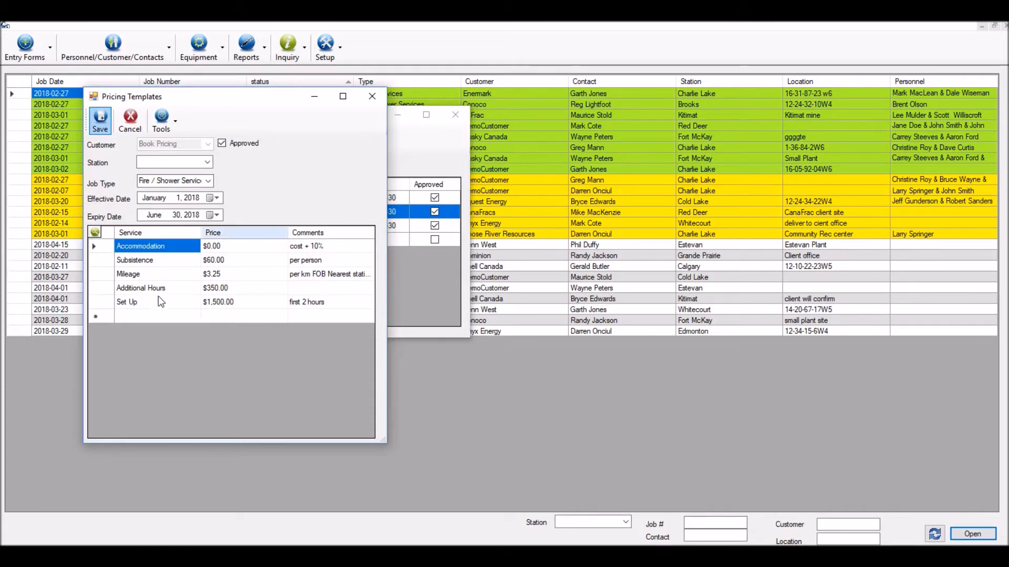
left_click(372, 96)
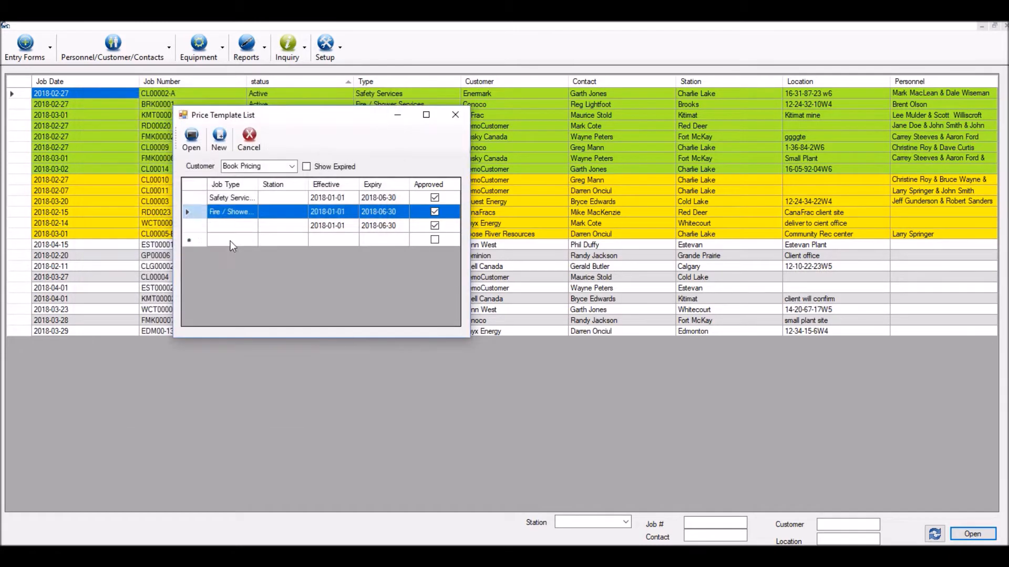
Step: Review the service prices of the Book Pricing template without a job type, and close the price template list
left_click(188, 225)
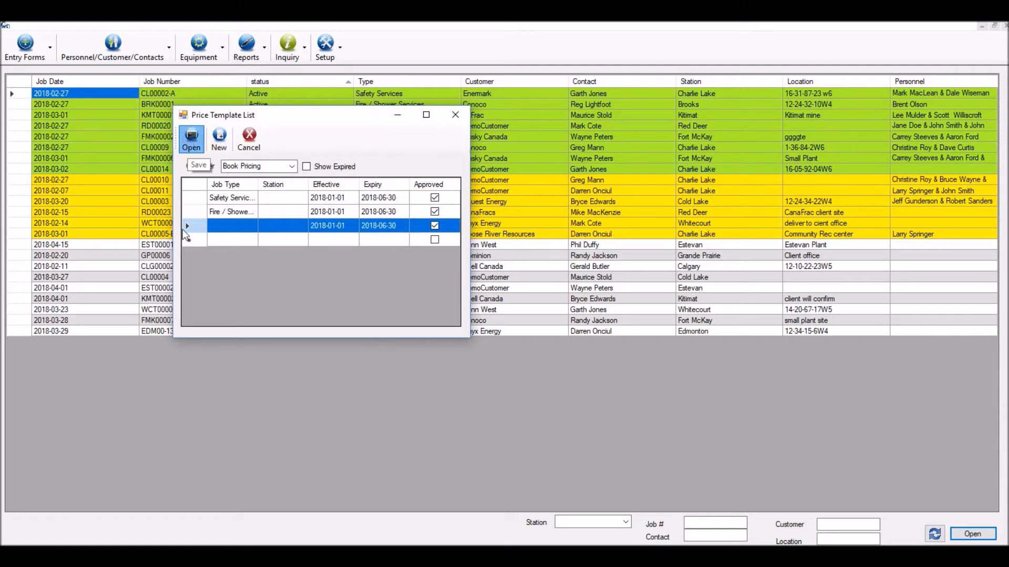
left_click_drag(384, 264, 377, 389)
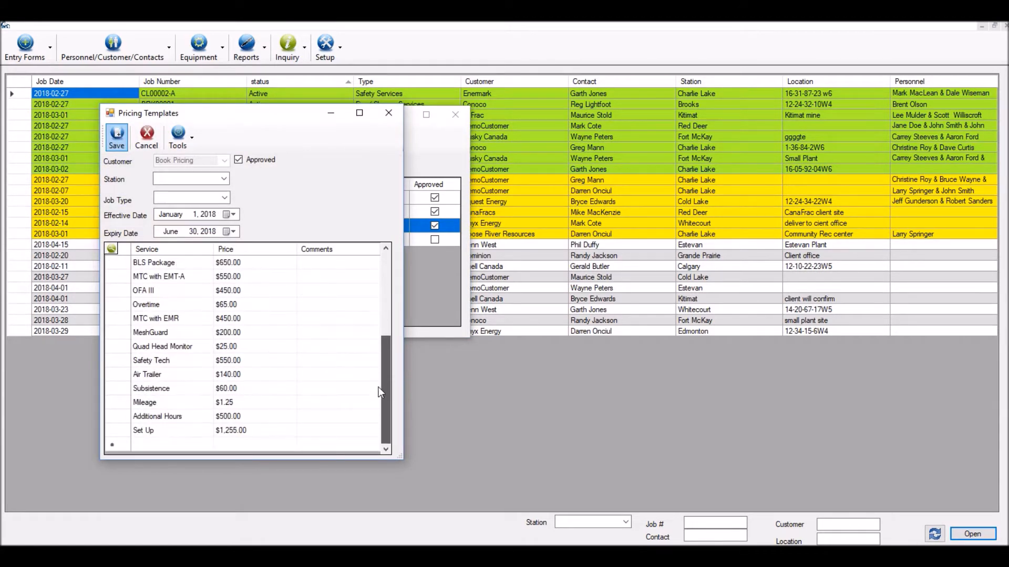
left_click(391, 112)
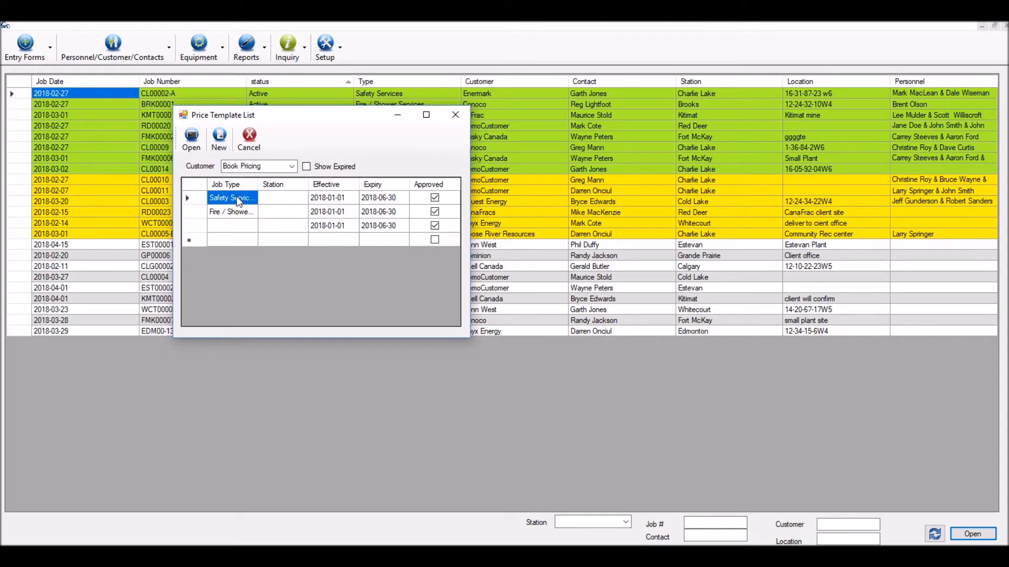
left_click(456, 115)
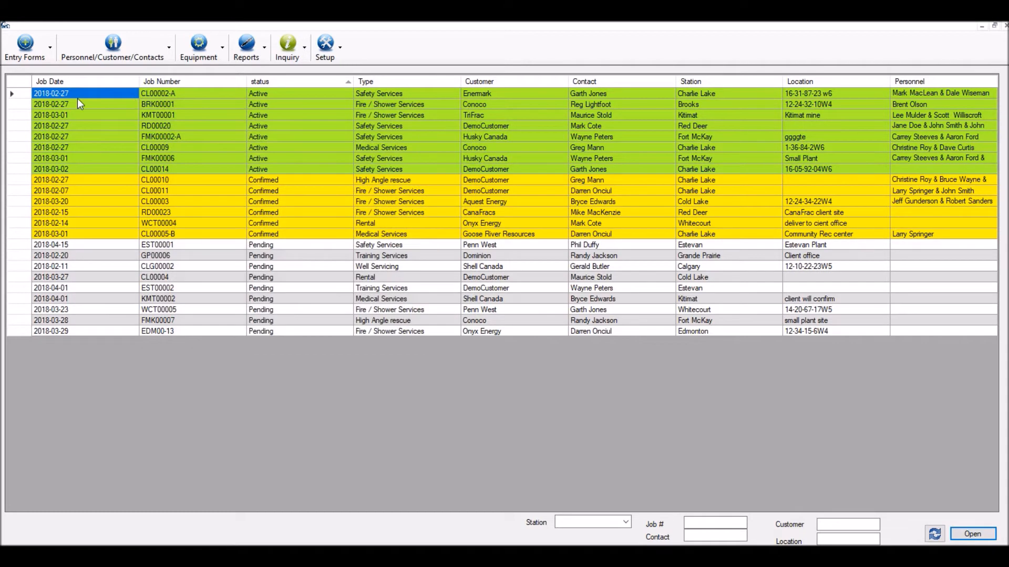
Step: Start a new job entry call sheet with the job type Fire / Shower Services
left_click(45, 47)
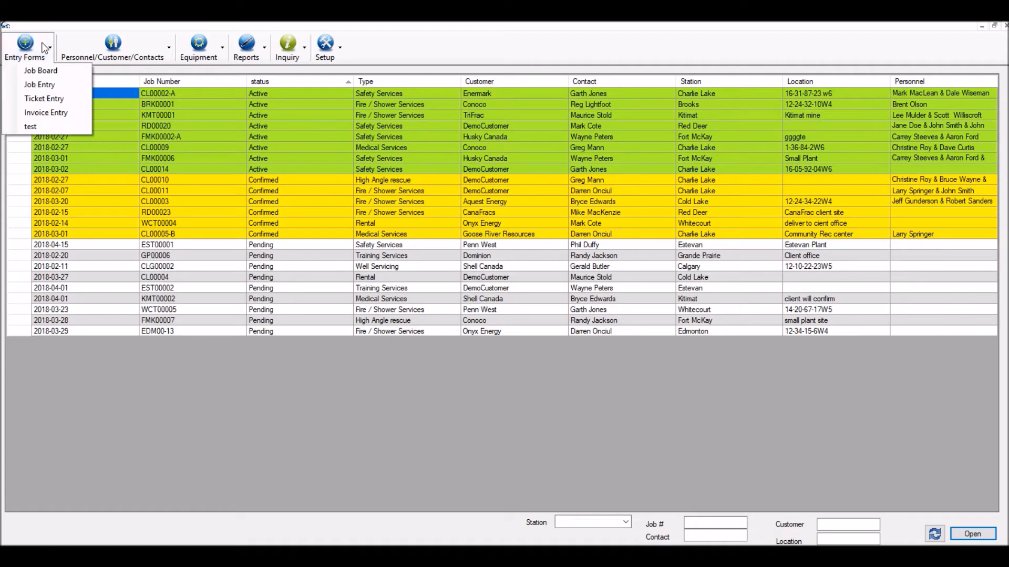
left_click(48, 88)
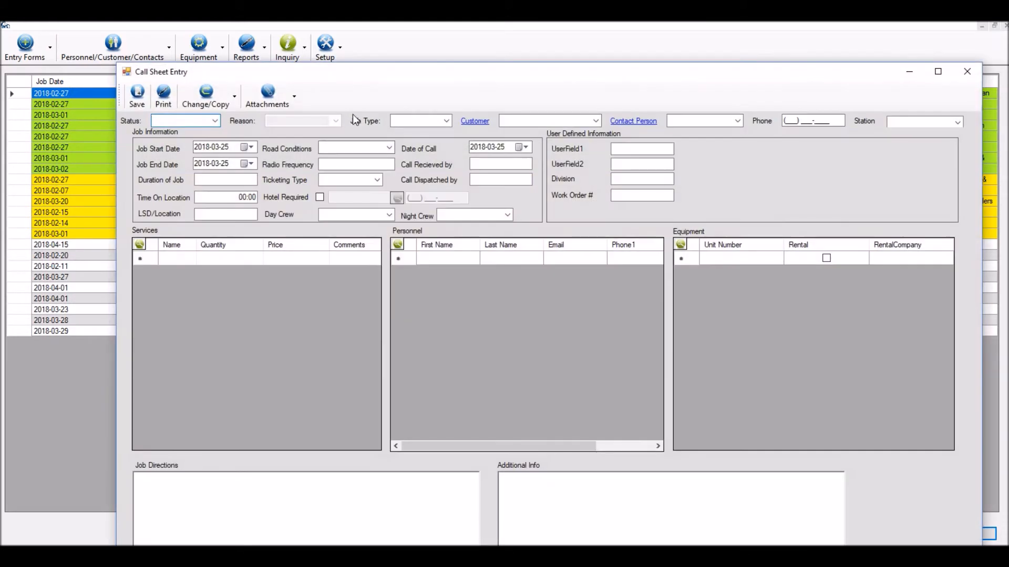
left_click(414, 121)
left_click(446, 121)
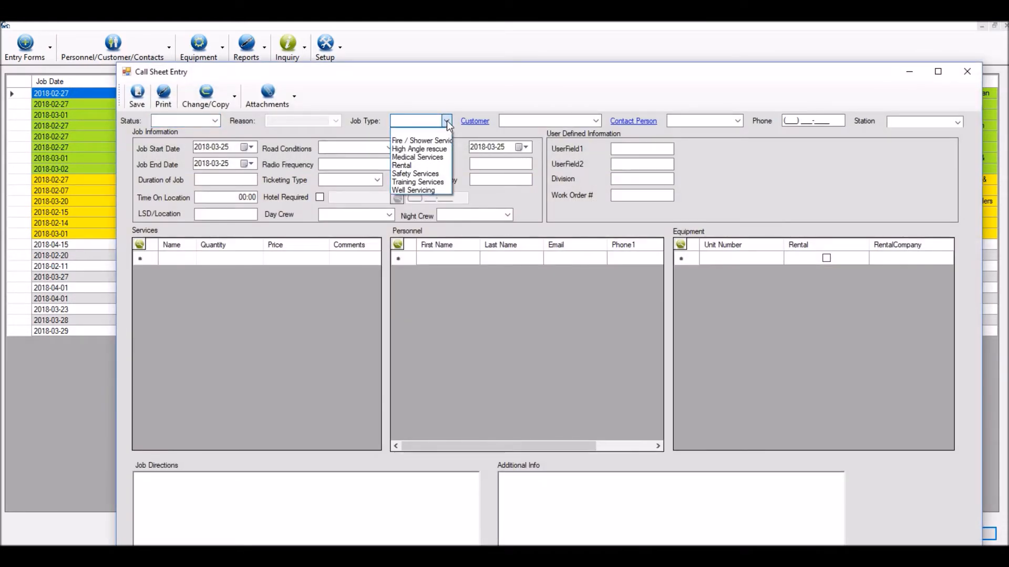
left_click(425, 140)
Step: Set the call sheet's customer to Onyx Energy and the job start date to 2018-03-27
left_click(524, 120)
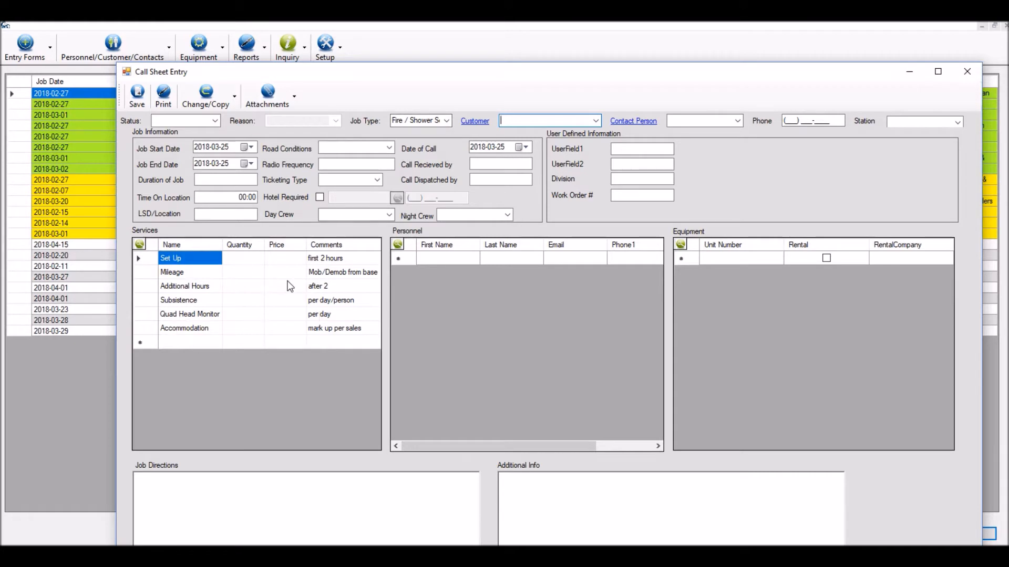
left_click(596, 122)
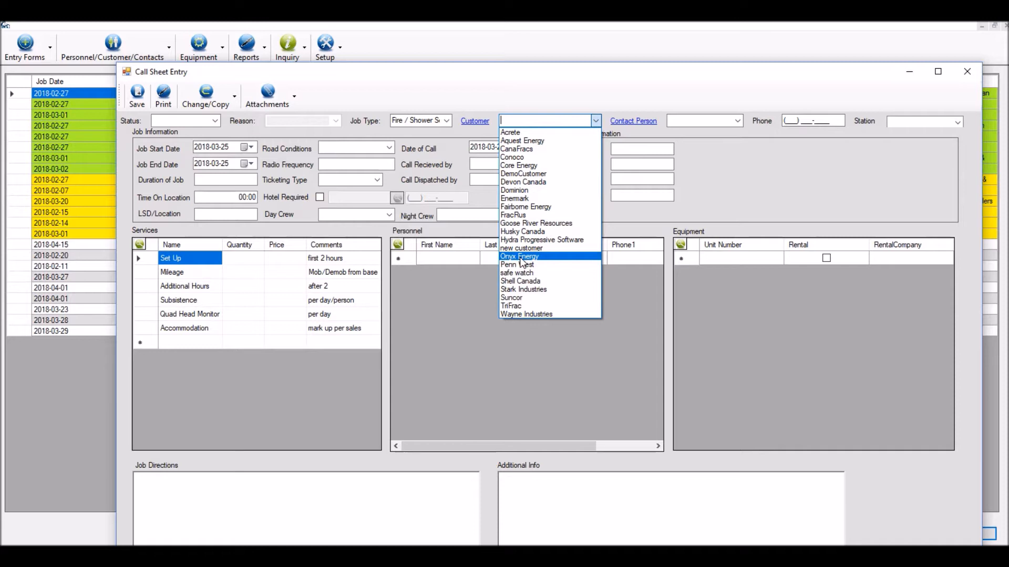
left_click(520, 257)
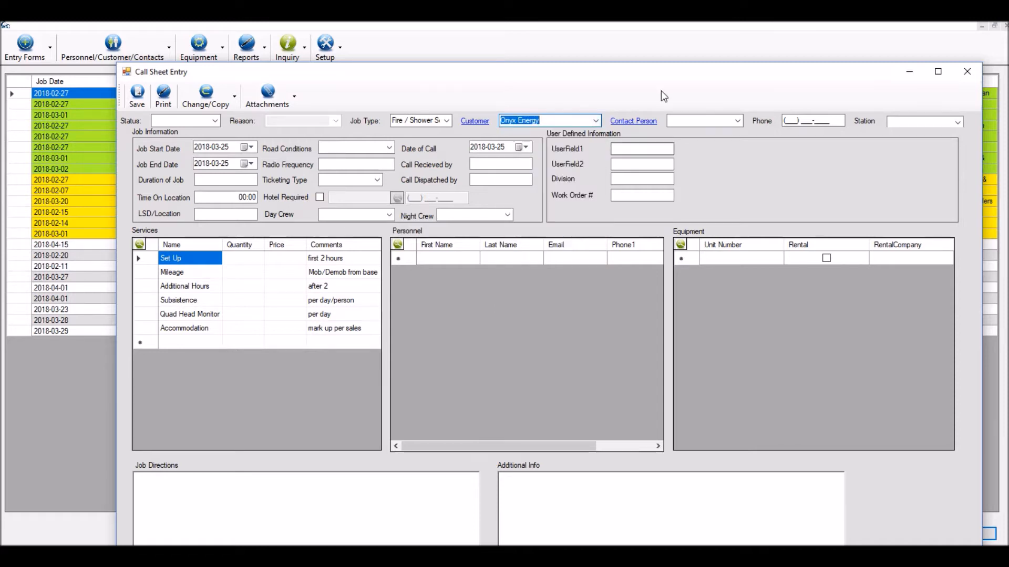
left_click(688, 121)
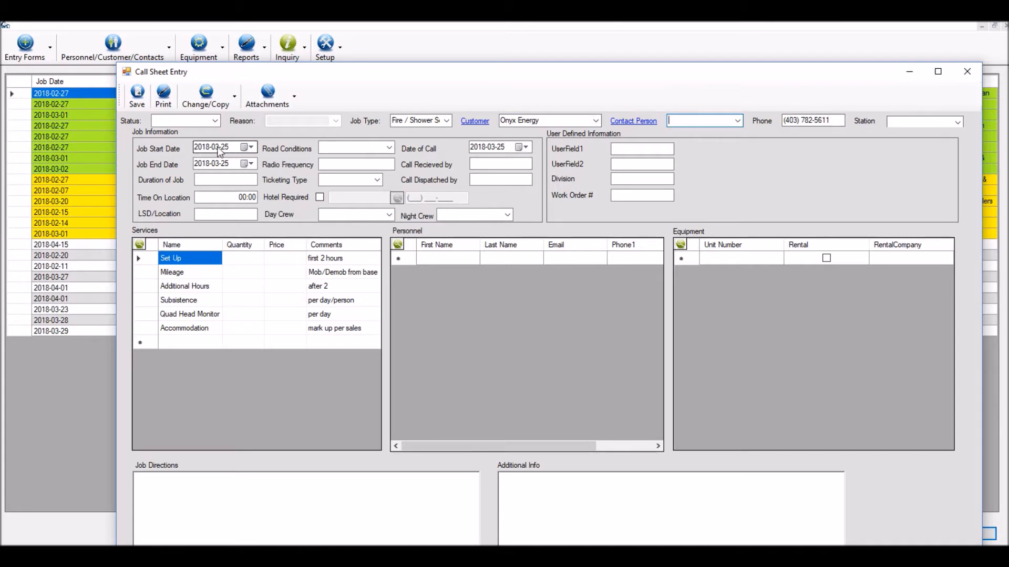
left_click(246, 147)
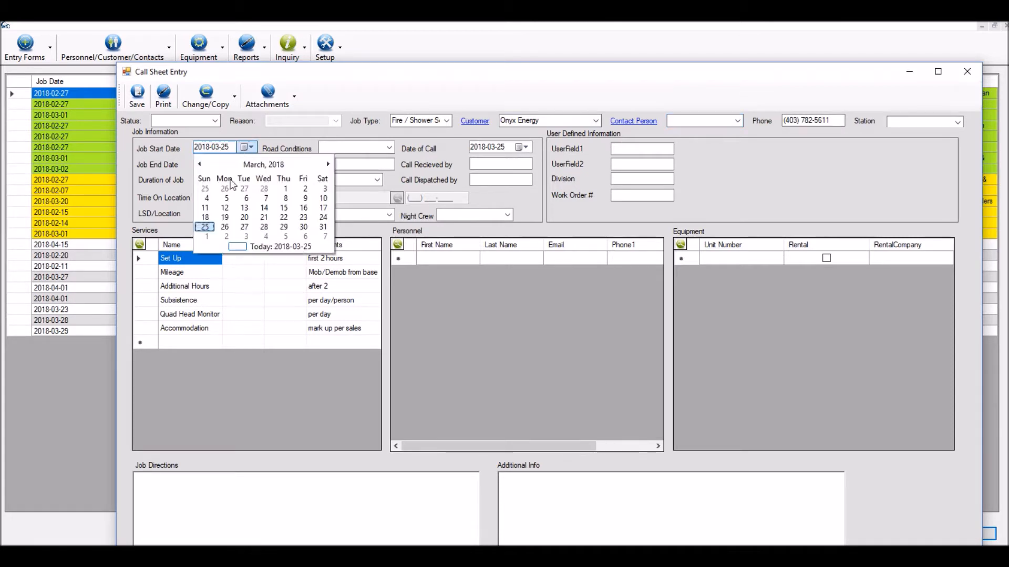
left_click(245, 227)
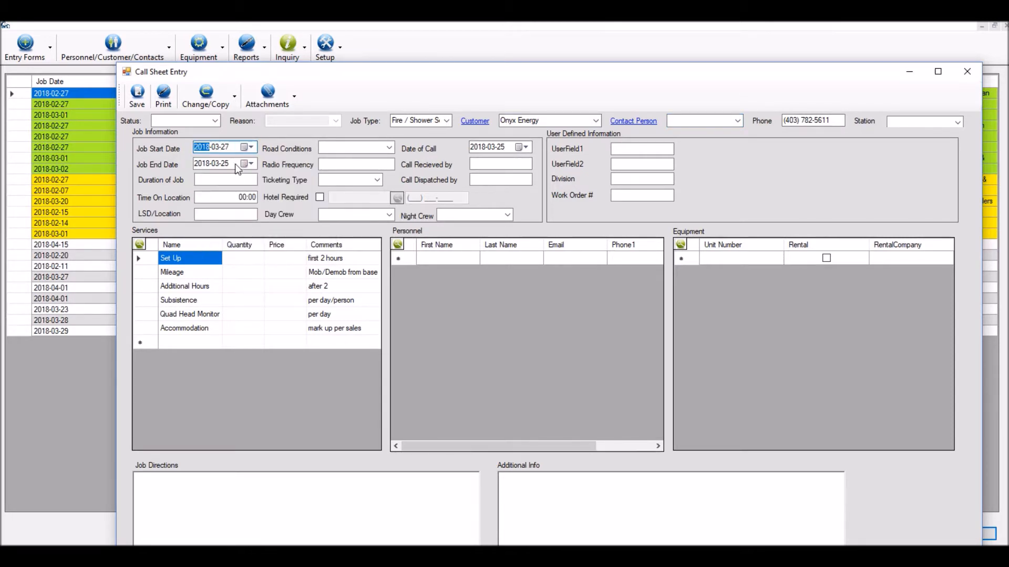
left_click(215, 164)
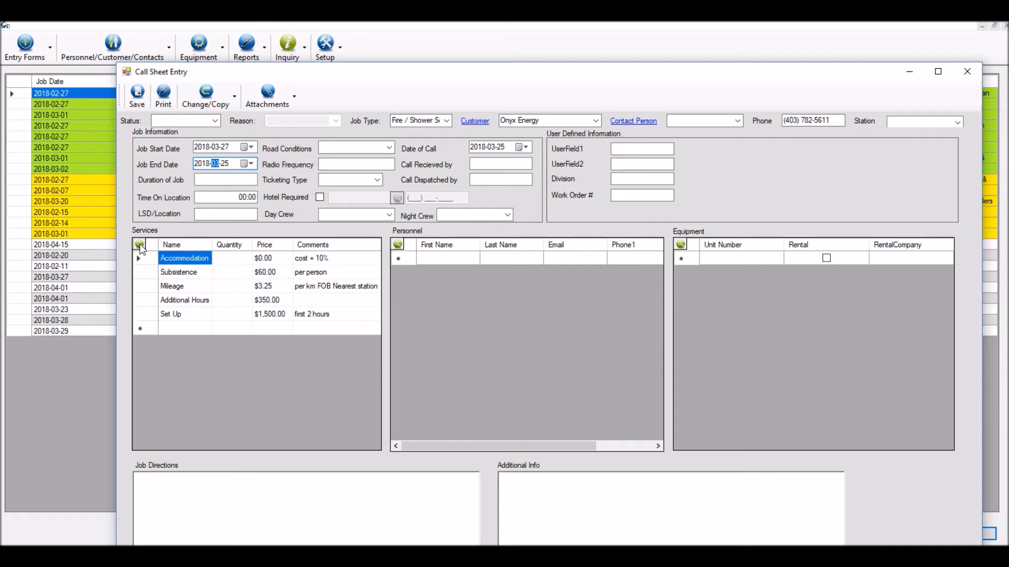
Step: Set the Subsistence service to price 0.00 and quantity 2, and close the call sheet without saving
left_click(268, 274)
type("0.00")
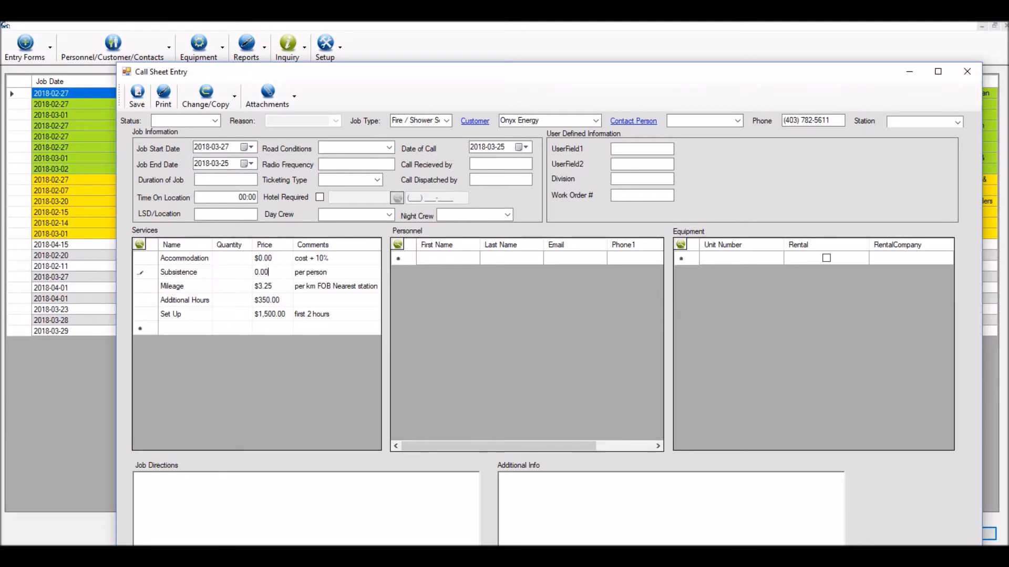
left_click(235, 275)
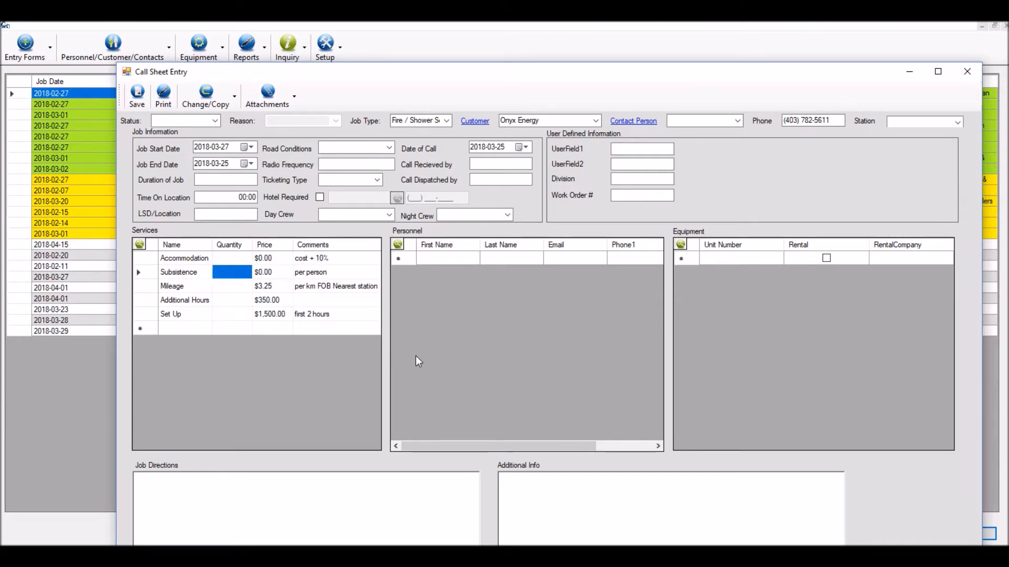
type("2")
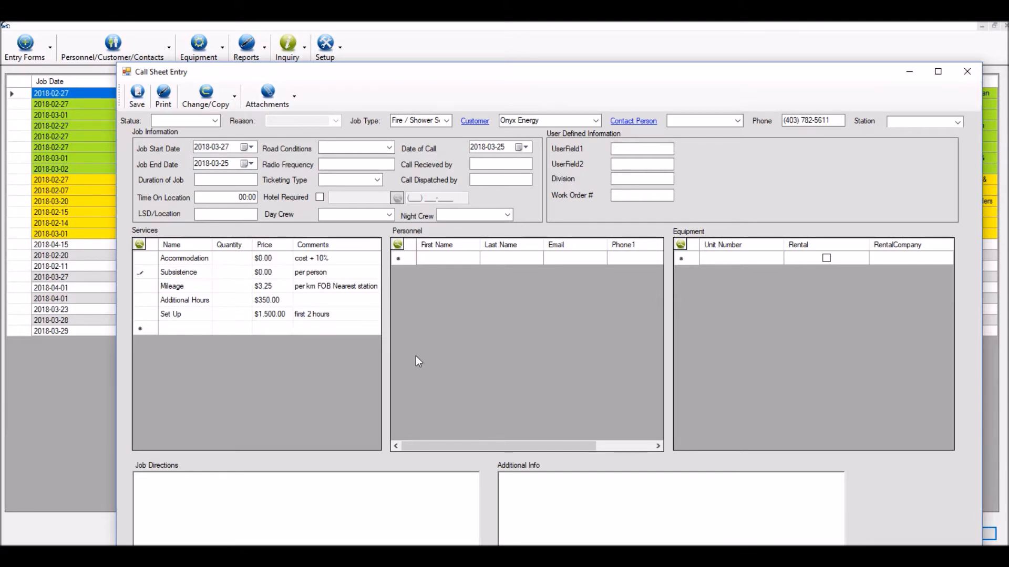
key("Tab")
key("Tab")
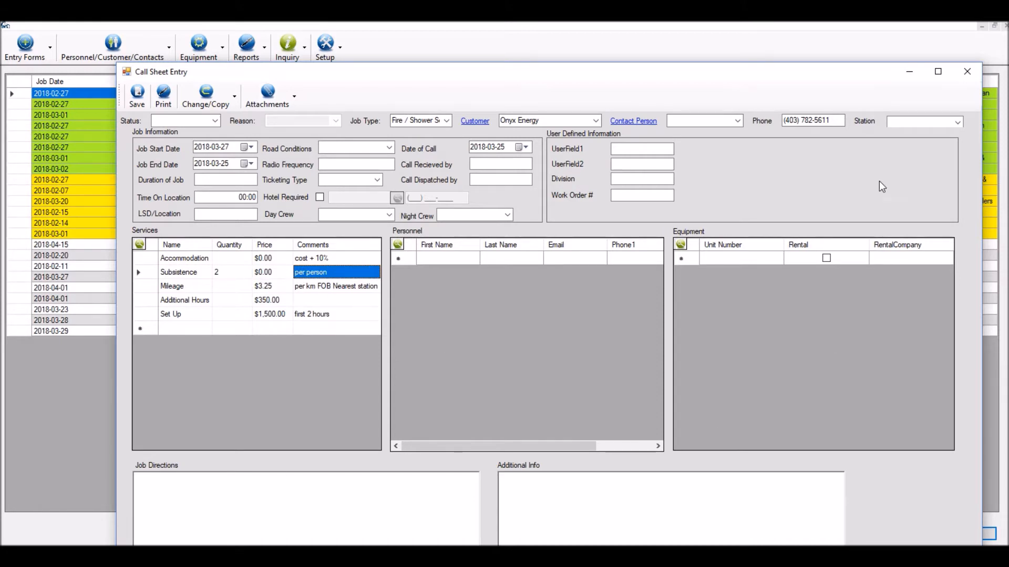
left_click(970, 71)
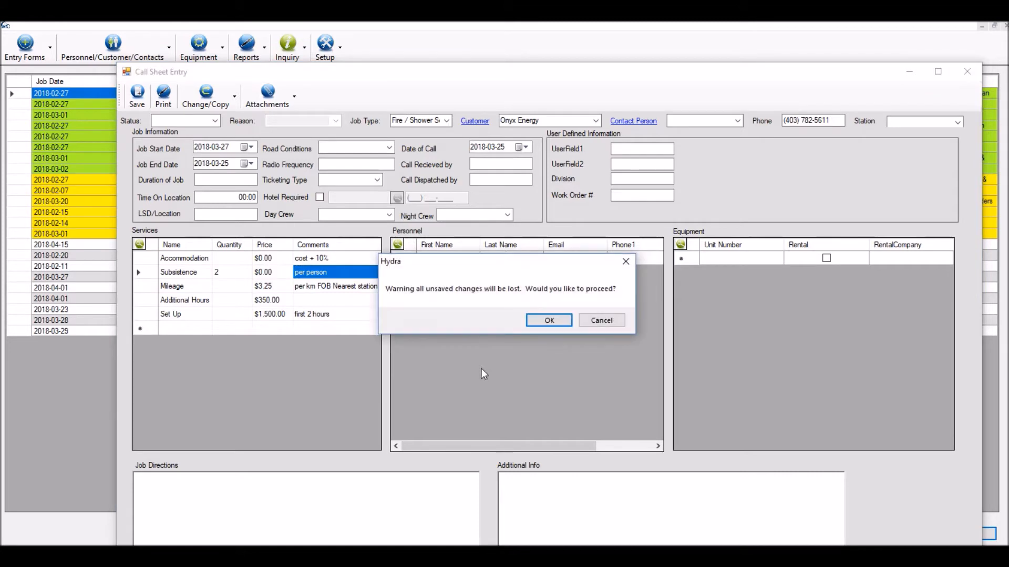
left_click(549, 321)
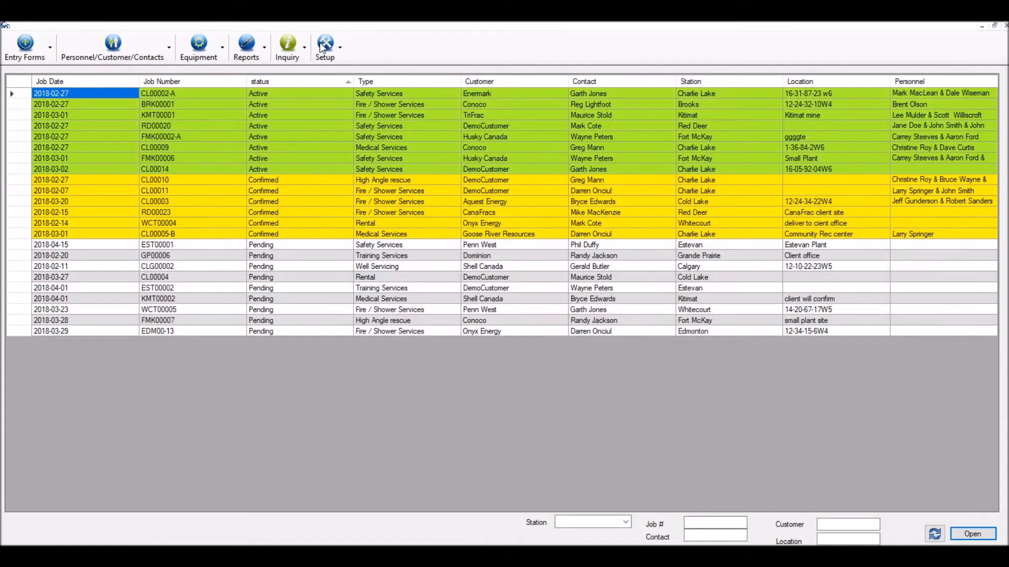
left_click(334, 45)
left_click(191, 412)
Step: Start a new job entry call sheet with the job type Training Services
left_click(32, 47)
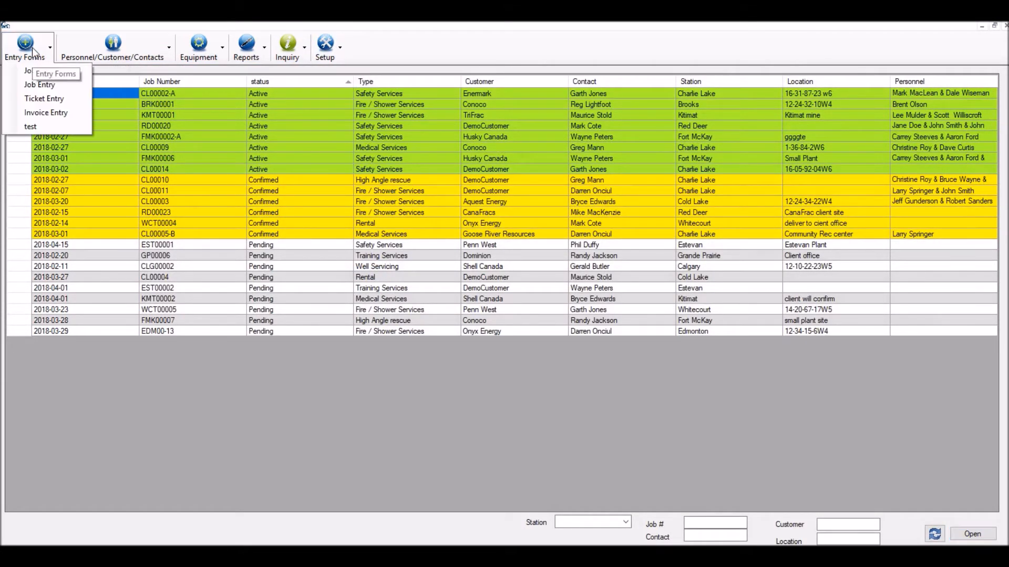
left_click(41, 86)
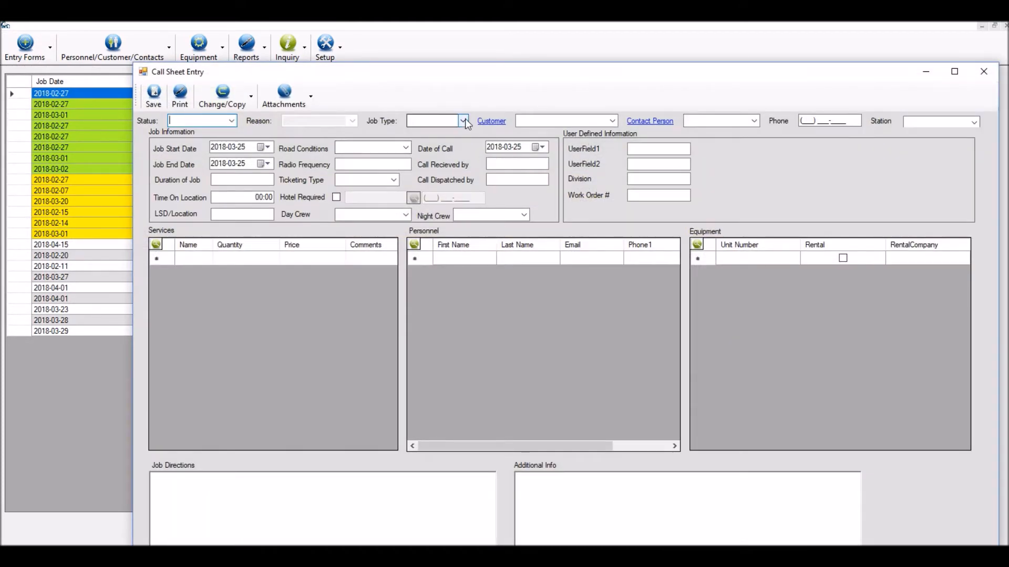
left_click(463, 120)
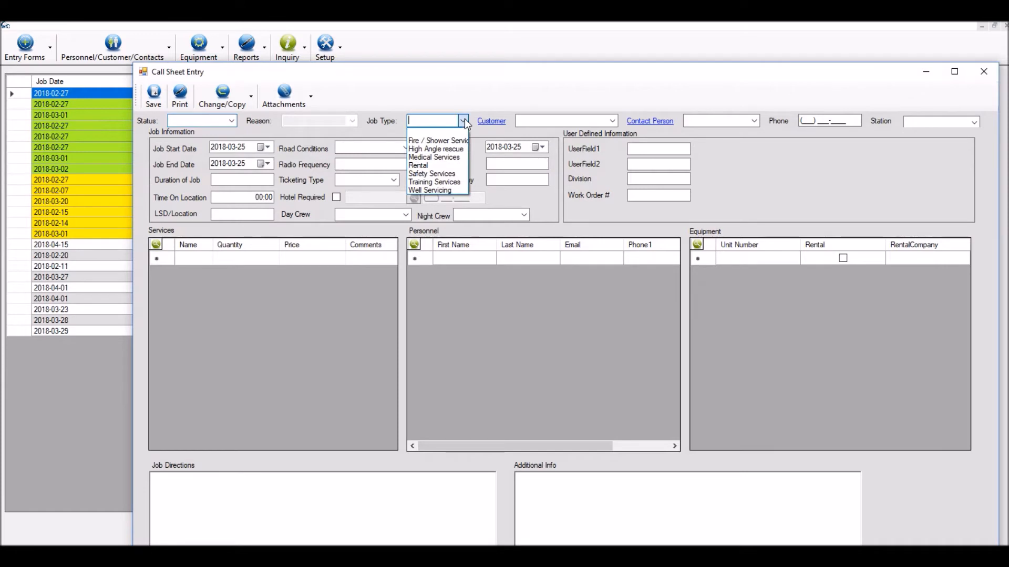
left_click(460, 187)
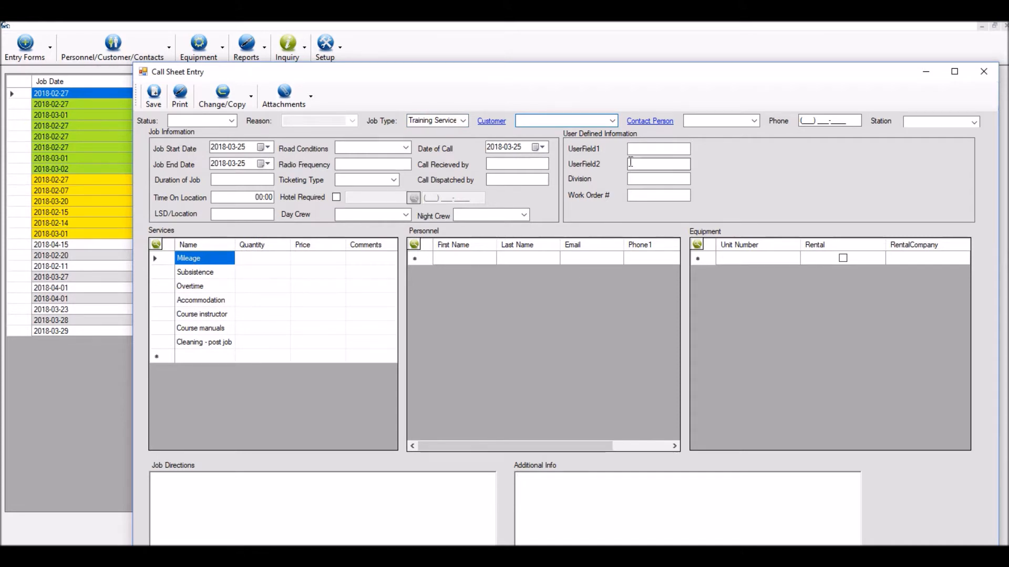
Step: Set the training job's customer to Onyx Energy and its start date to 2018-03-27
left_click(612, 122)
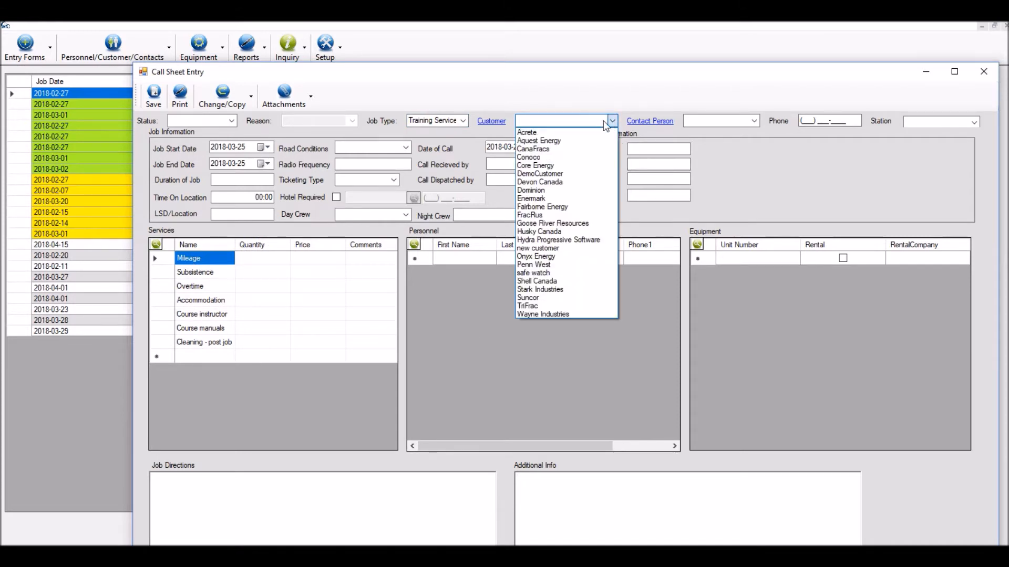
left_click(551, 257)
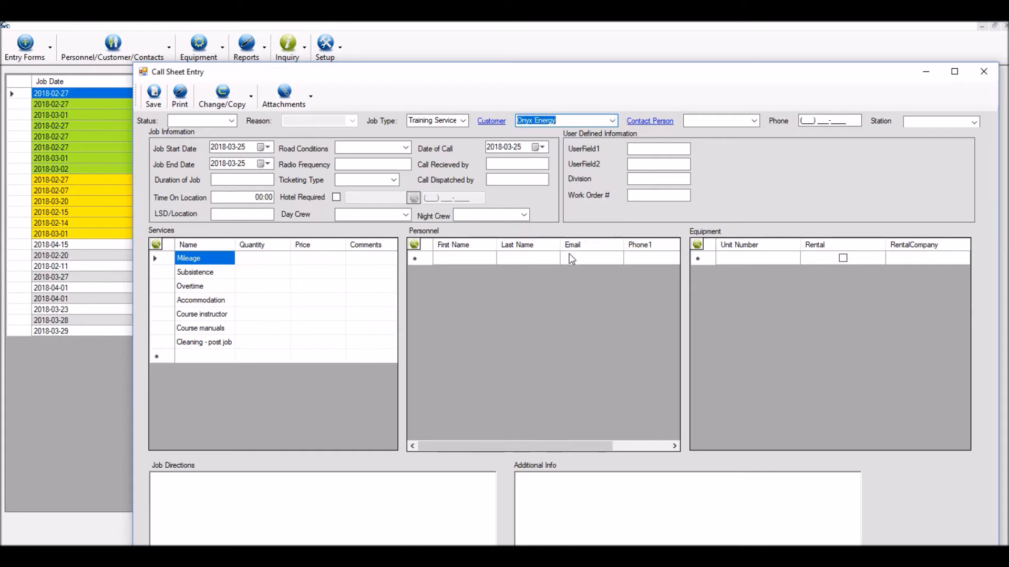
left_click(716, 122)
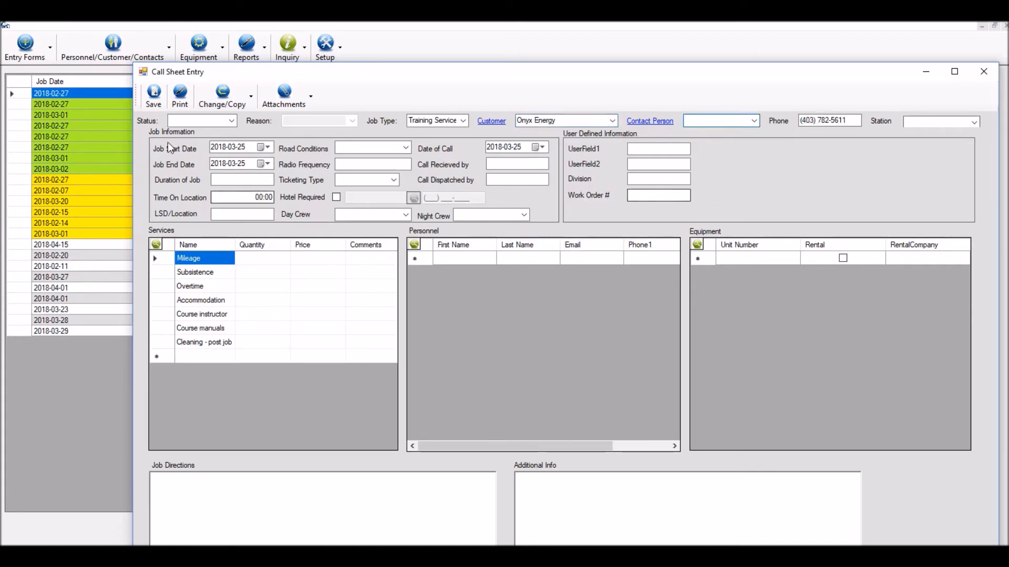
left_click(264, 147)
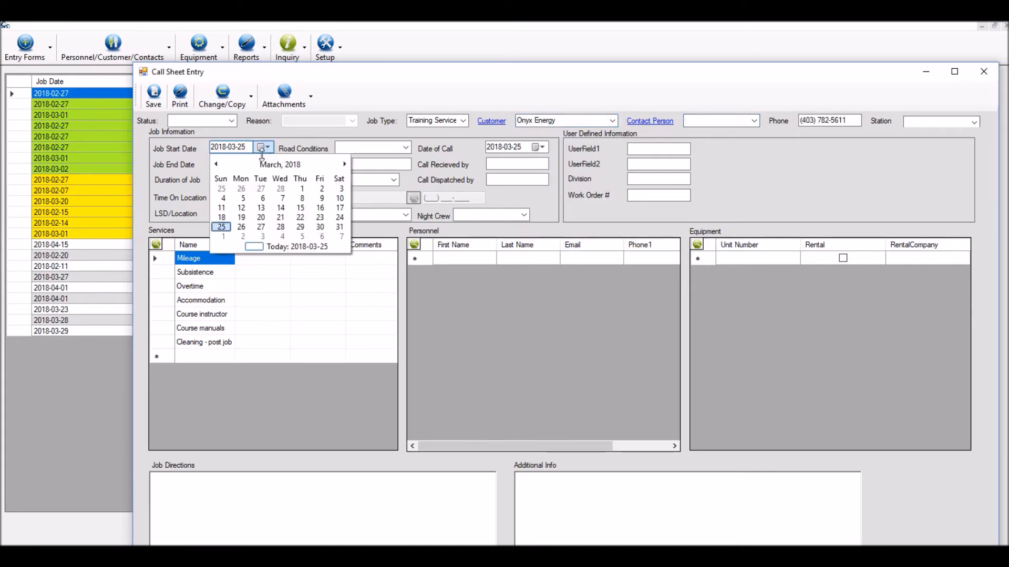
left_click(260, 227)
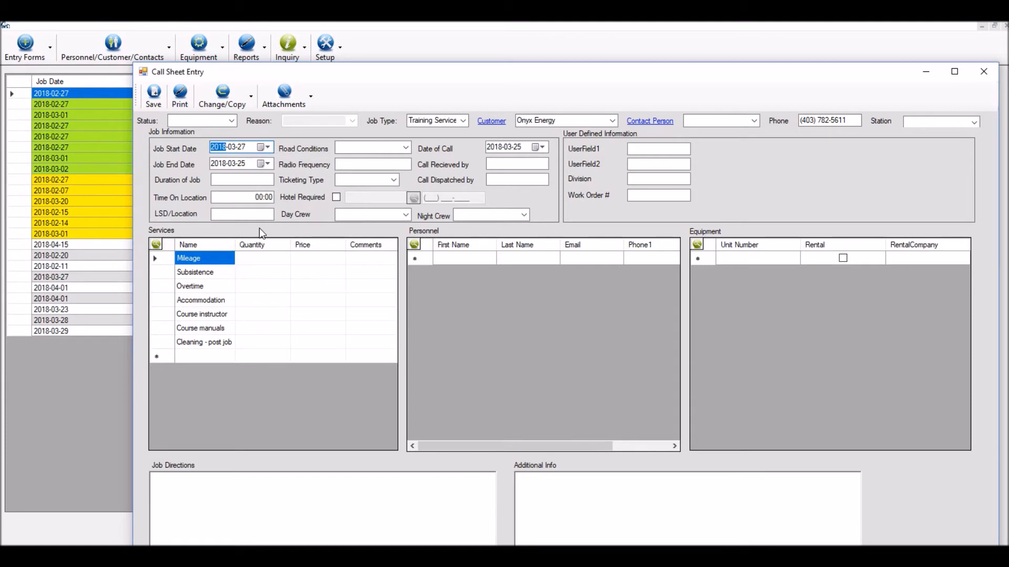
Step: Enter a quantity of 200 for Mileage and 1 for Subsistence on the training call sheet
left_click(241, 164)
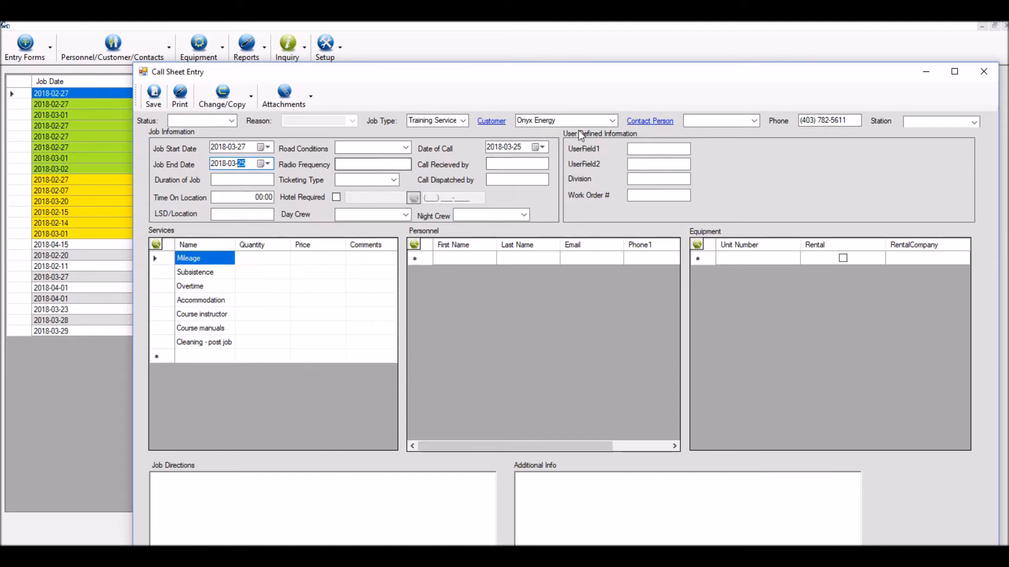
left_click(259, 263)
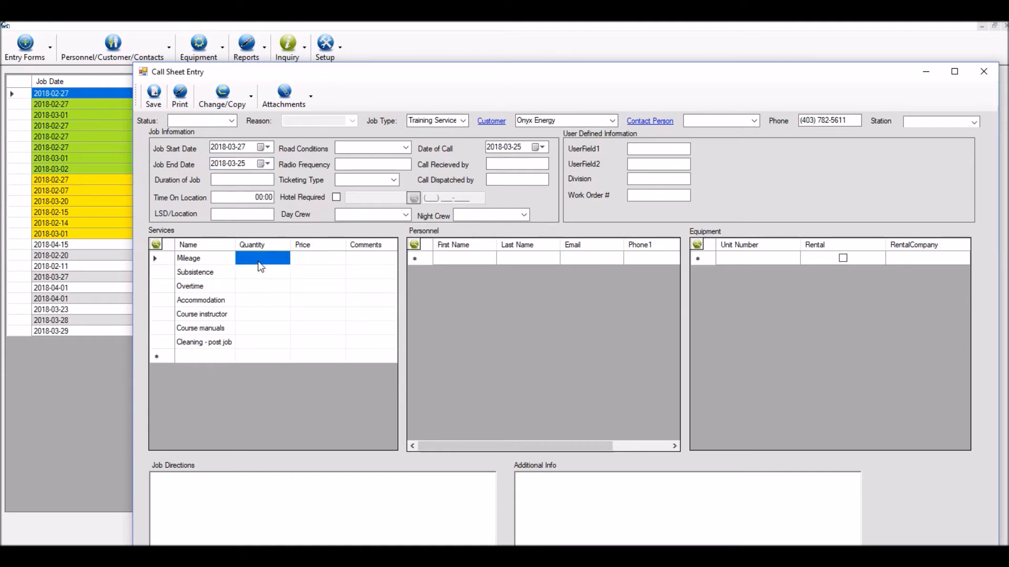
type("200")
key("Tab")
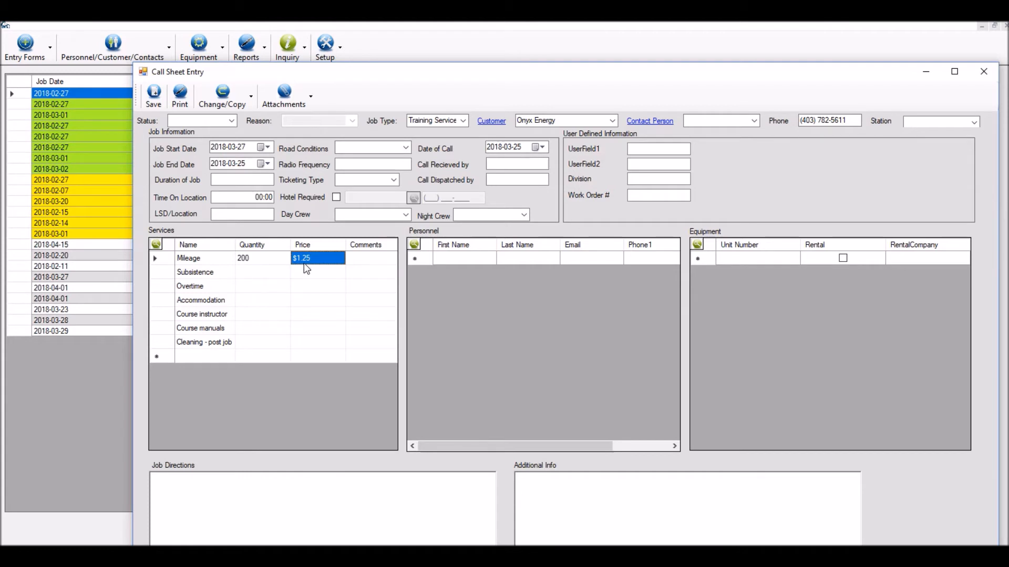
key("Tab")
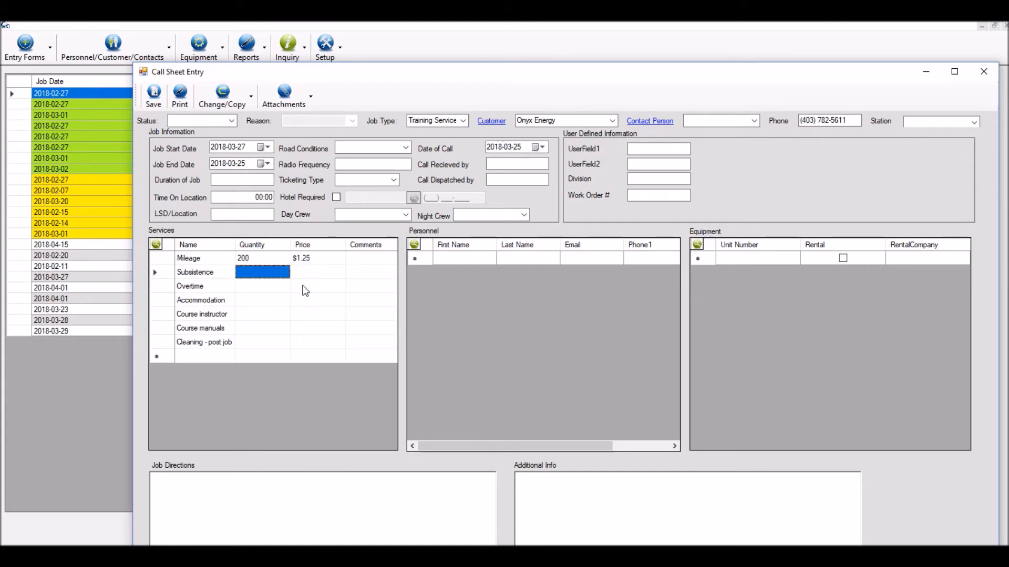
type("1")
key("Tab")
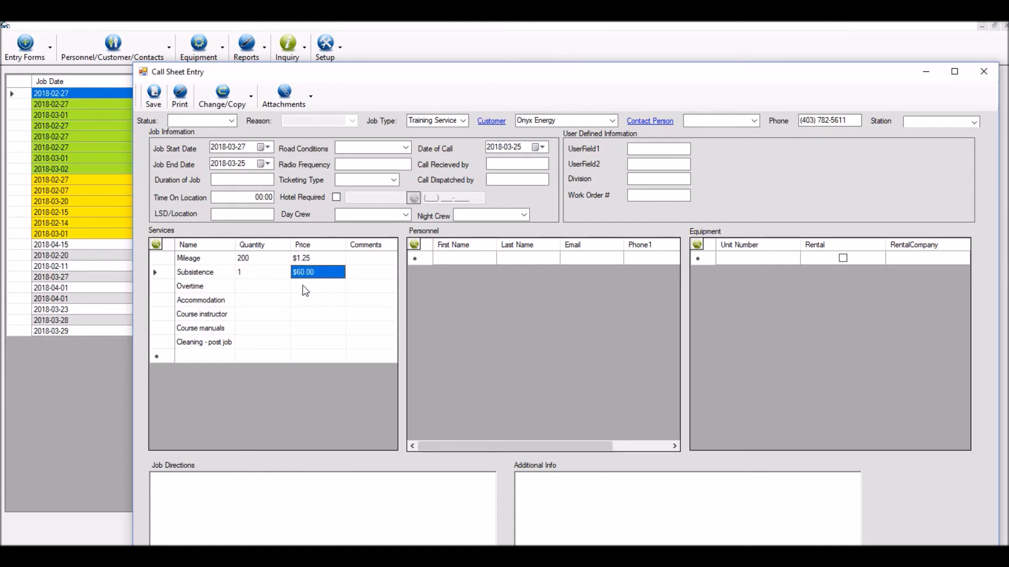
Step: Enter a quantity of 0 for Overtime and 1 for Accommodation in the services list
left_click(256, 287)
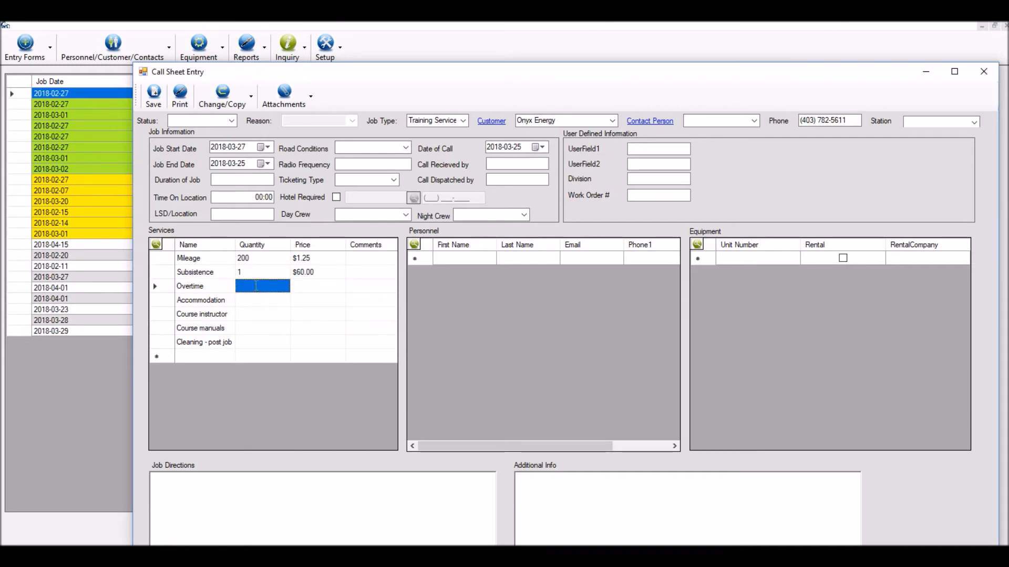
type("0")
key("Tab")
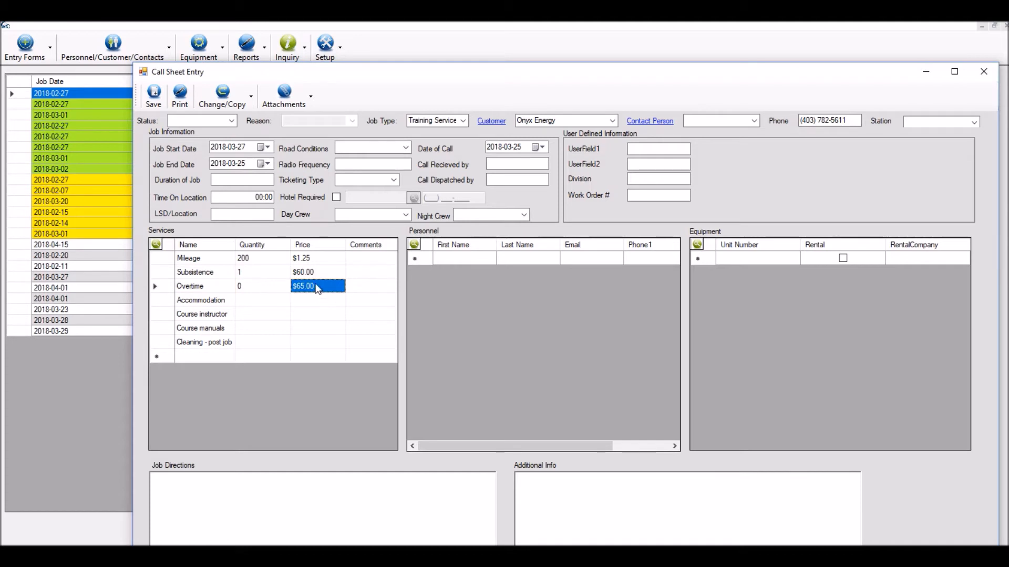
left_click(257, 300)
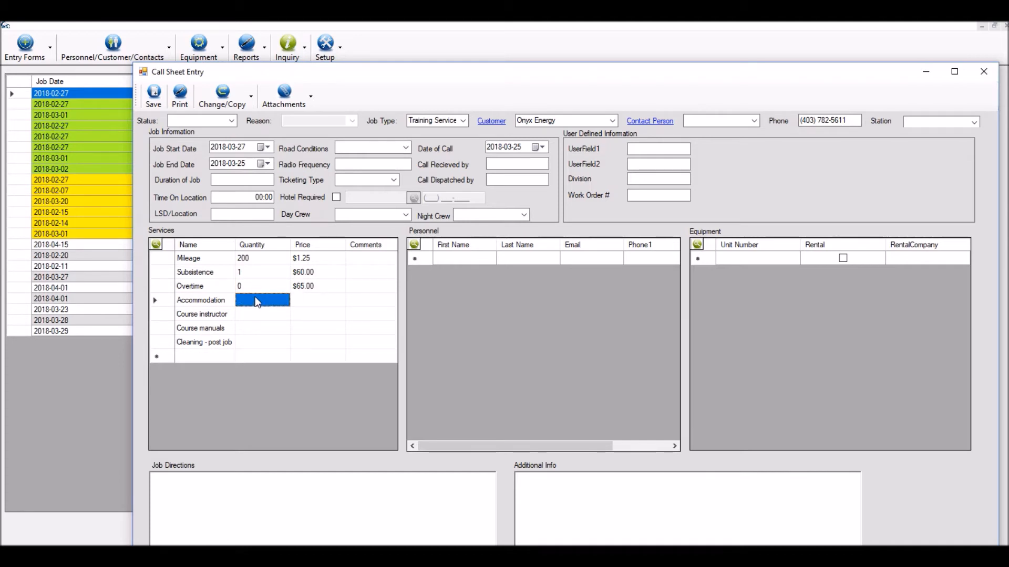
type("1")
key("Tab")
key("Tab")
key("Tab")
key("Tab")
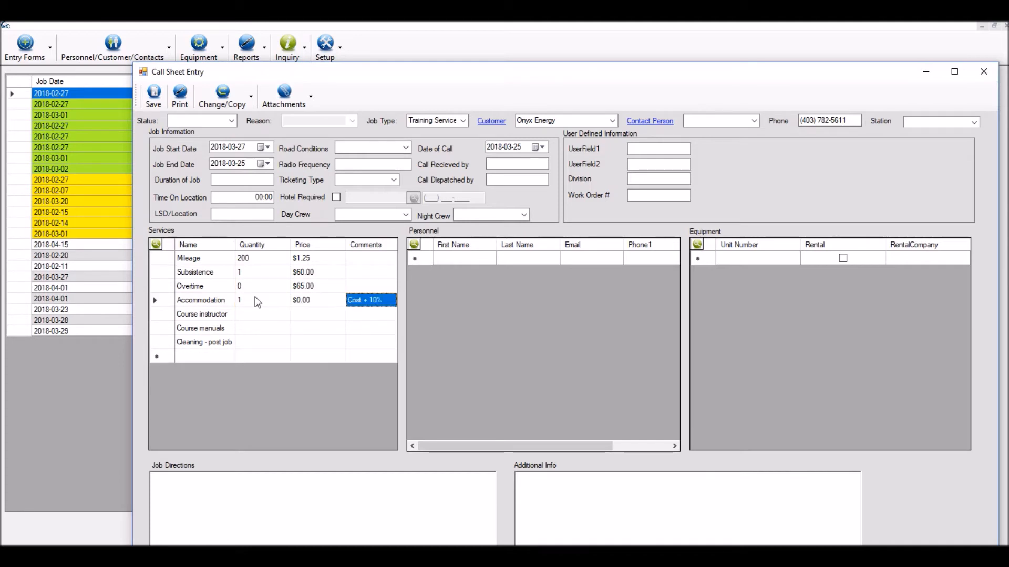
Step: Enter a quantity of 1 for Course instructor and 258 for Course manuals
type("1")
key("Tab")
key("Tab")
key("Tab")
key("Tab")
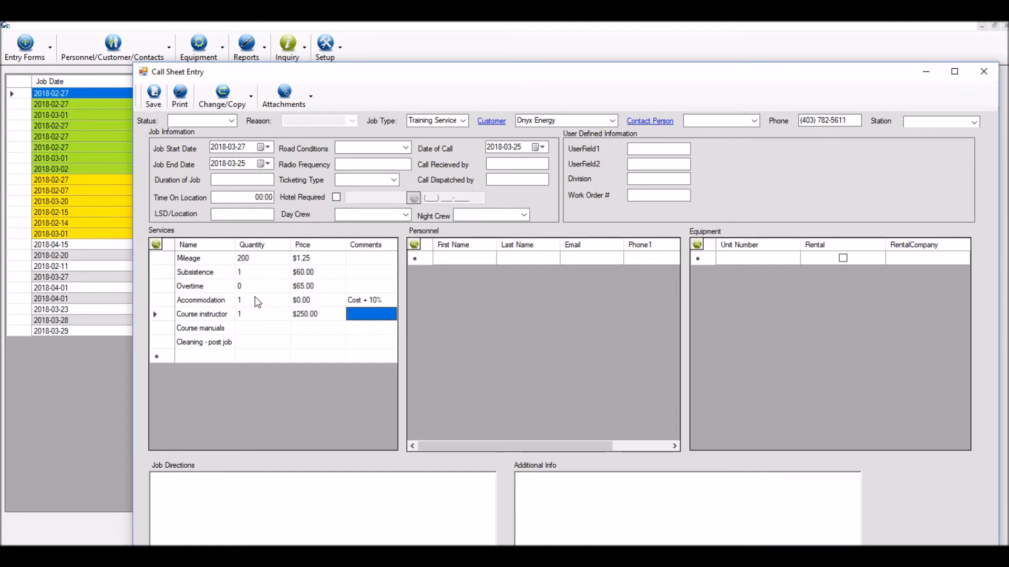
type("258")
key("Tab")
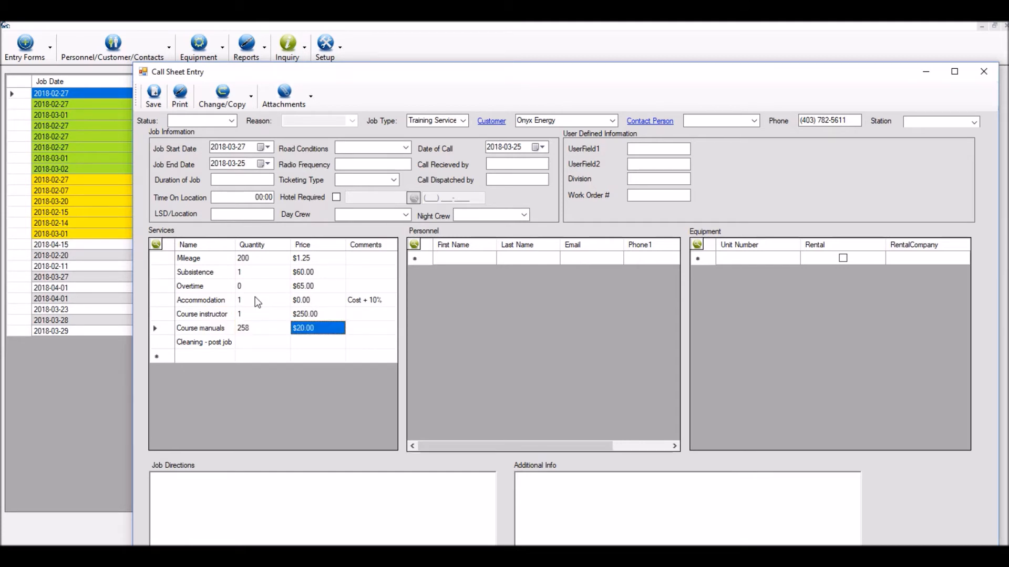
key("Tab")
key("Tab")
key("Tab")
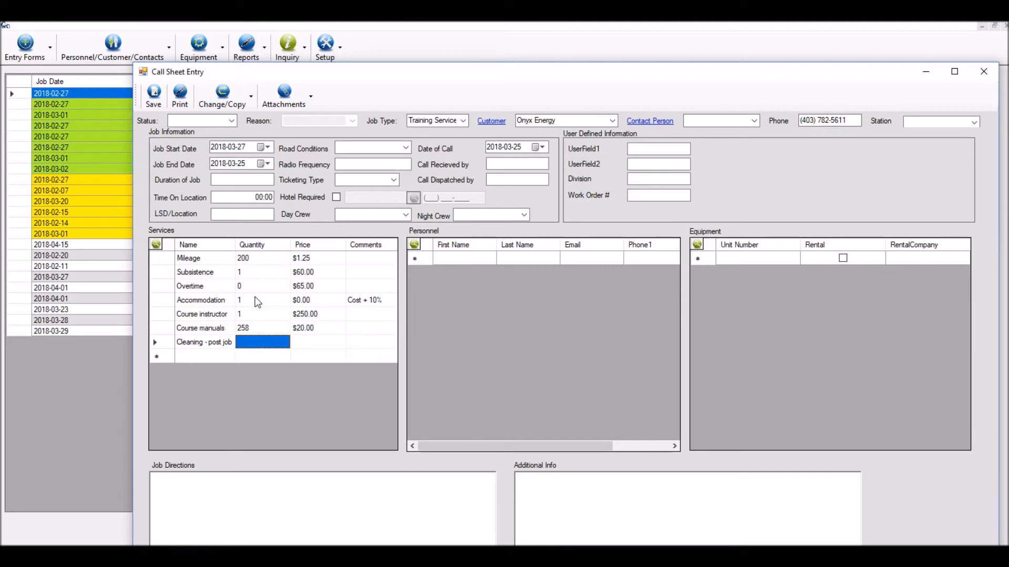
Step: Enter a quantity of 0 for Cleaning - post job and correct the Course manuals quantity to 25
type("0")
key("Tab")
key("Tab")
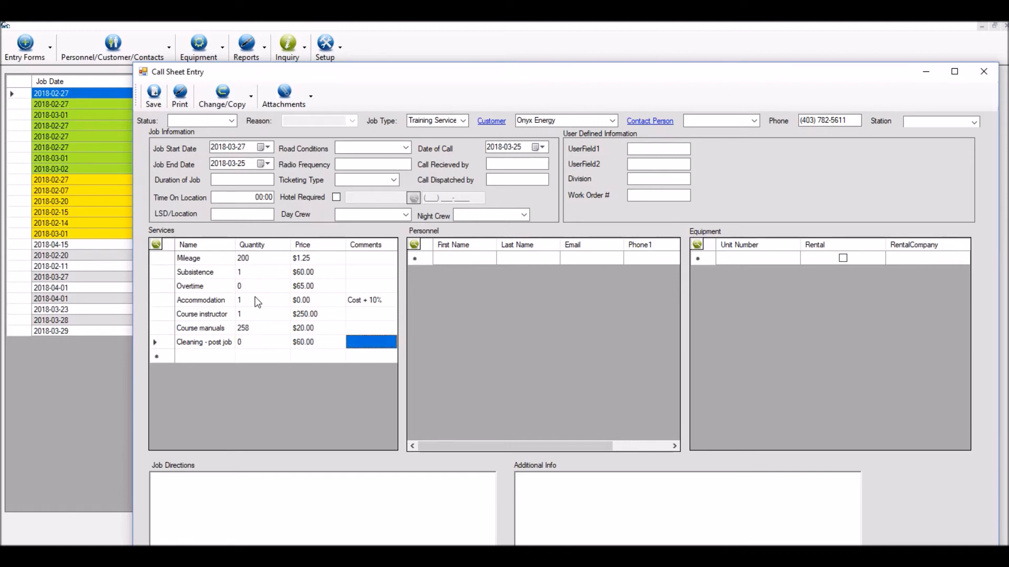
left_click(272, 333)
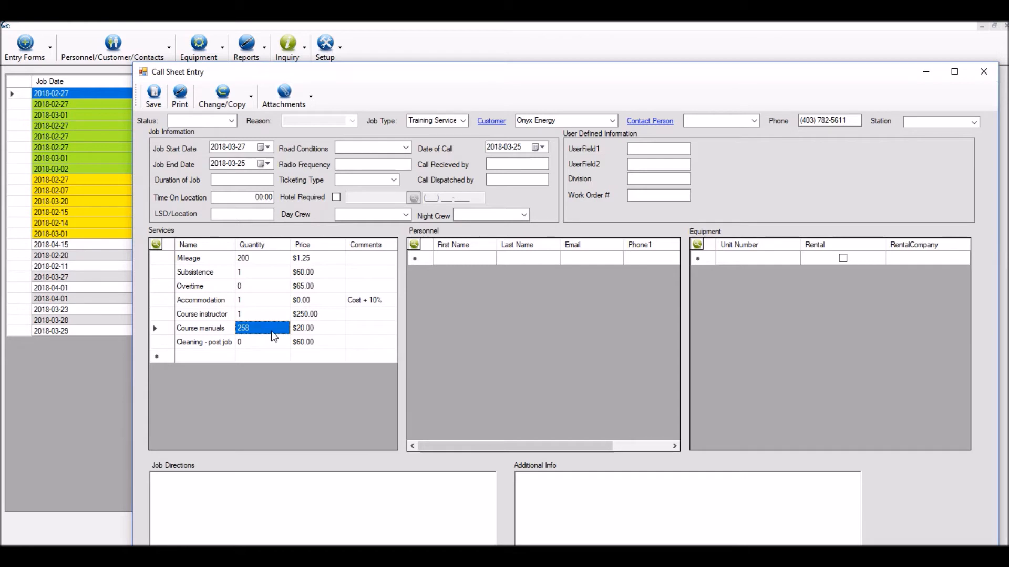
key("BackSpace")
key("Tab")
key("Tab")
key("Tab")
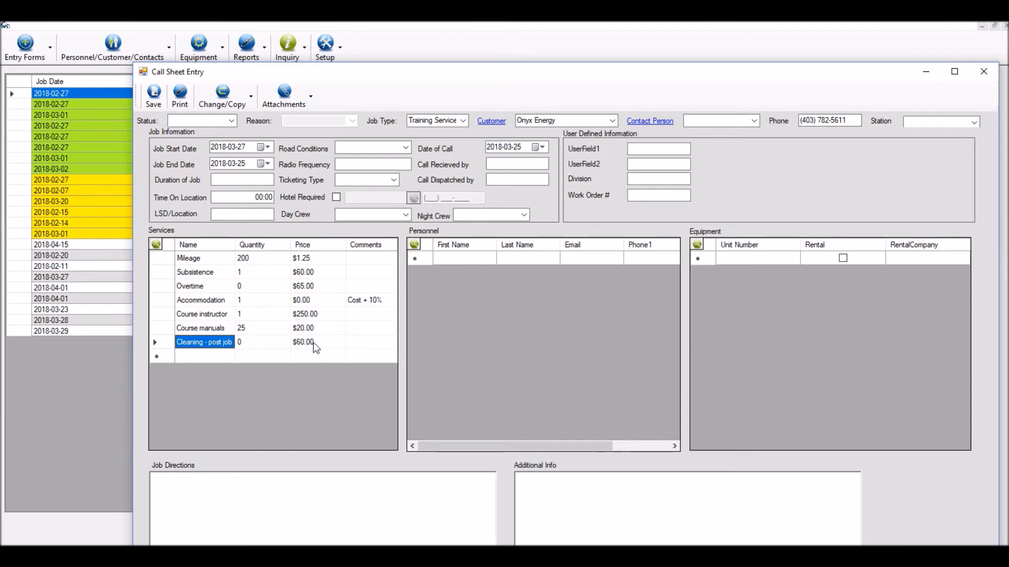
Step: Remove the Cleaning - post job row from the call sheet's services
left_click(156, 342)
right_click(162, 342)
left_click(201, 353)
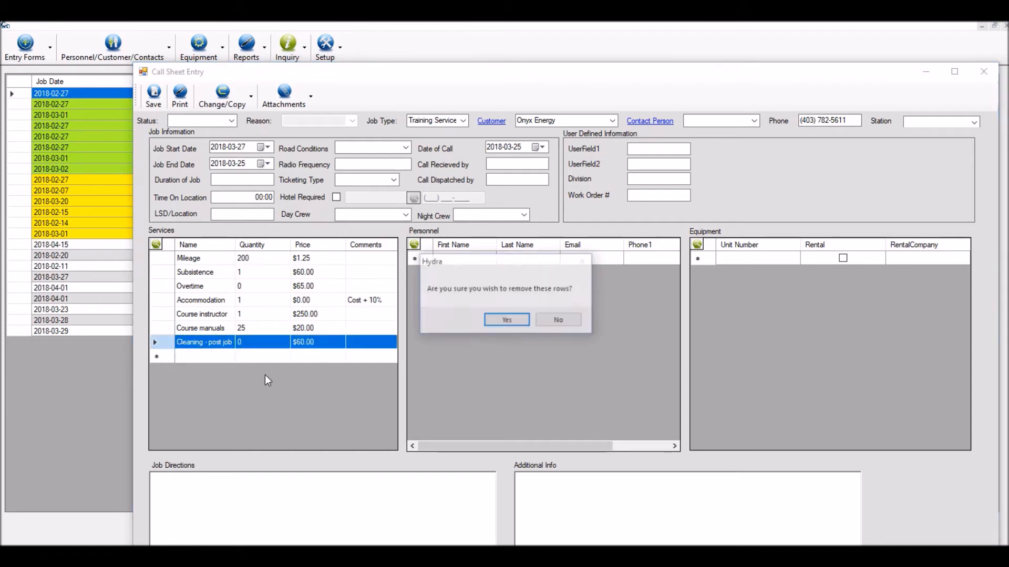
left_click(499, 322)
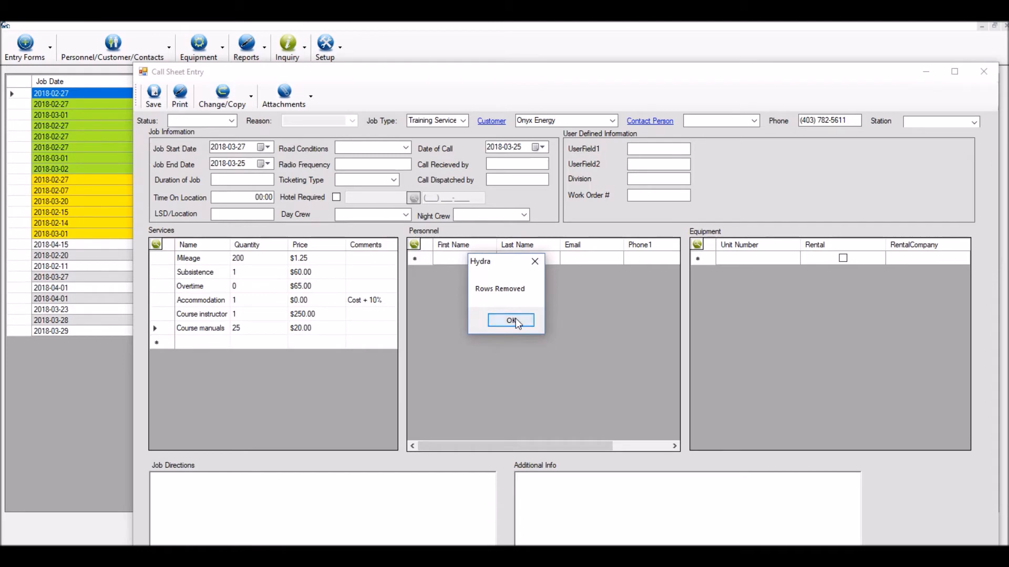
left_click(511, 320)
Step: View the list of services that can be added, dismiss it, and close the call sheet without saving
left_click(156, 245)
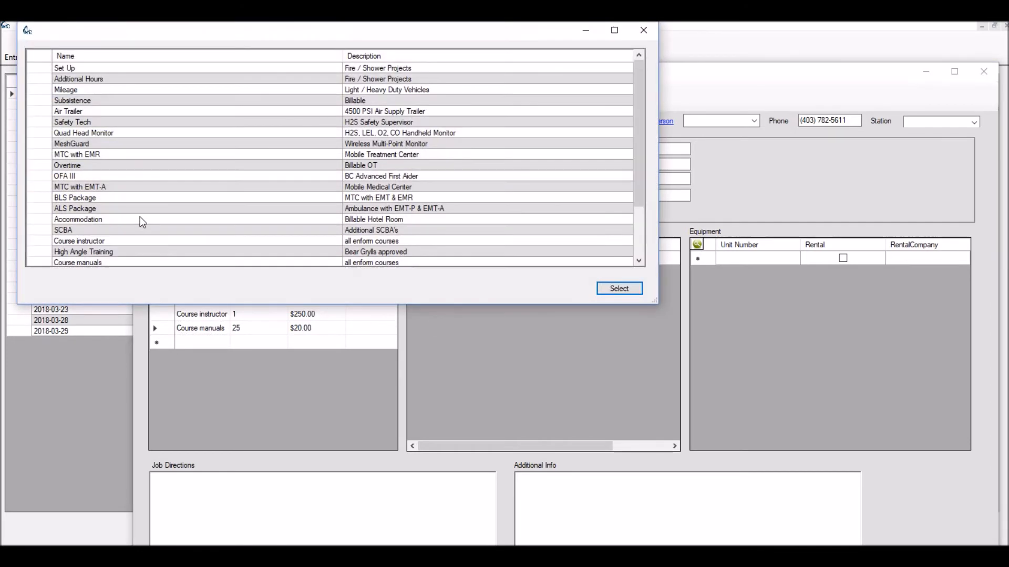
left_click(643, 30)
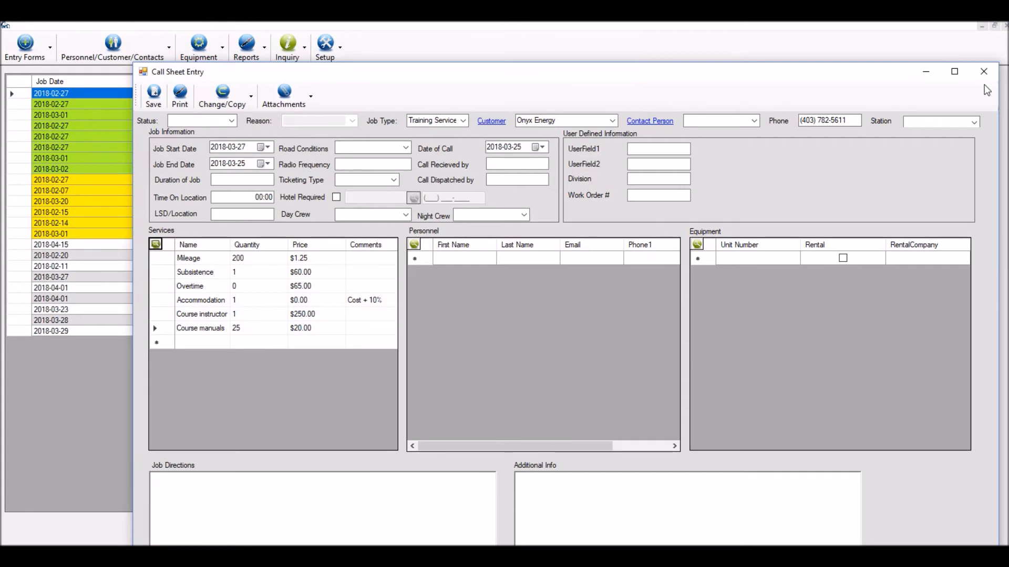
left_click(976, 70)
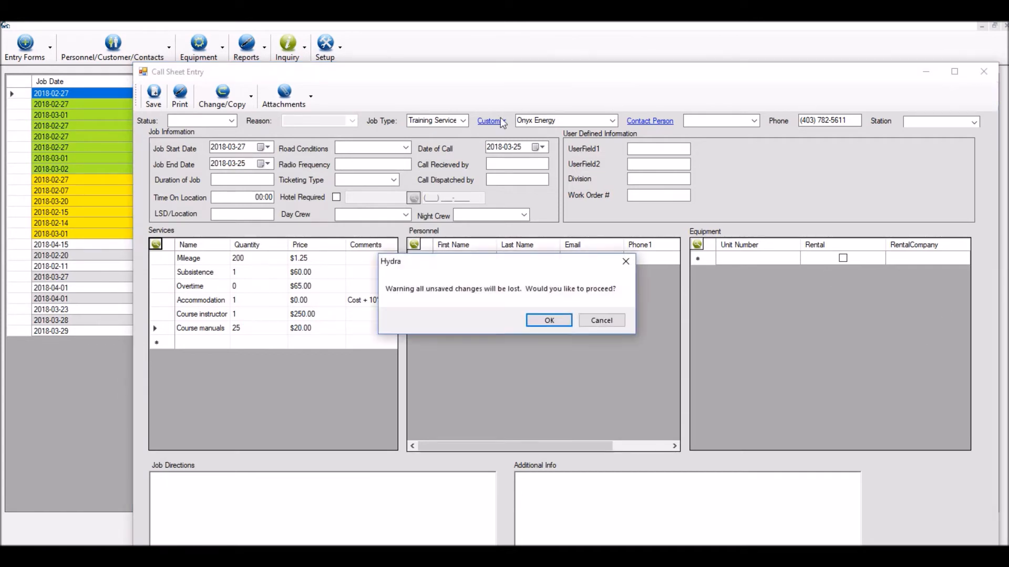
left_click(556, 323)
Step: Open the pricing template setup list and select the Safety Services template under Book Pricing
left_click(339, 45)
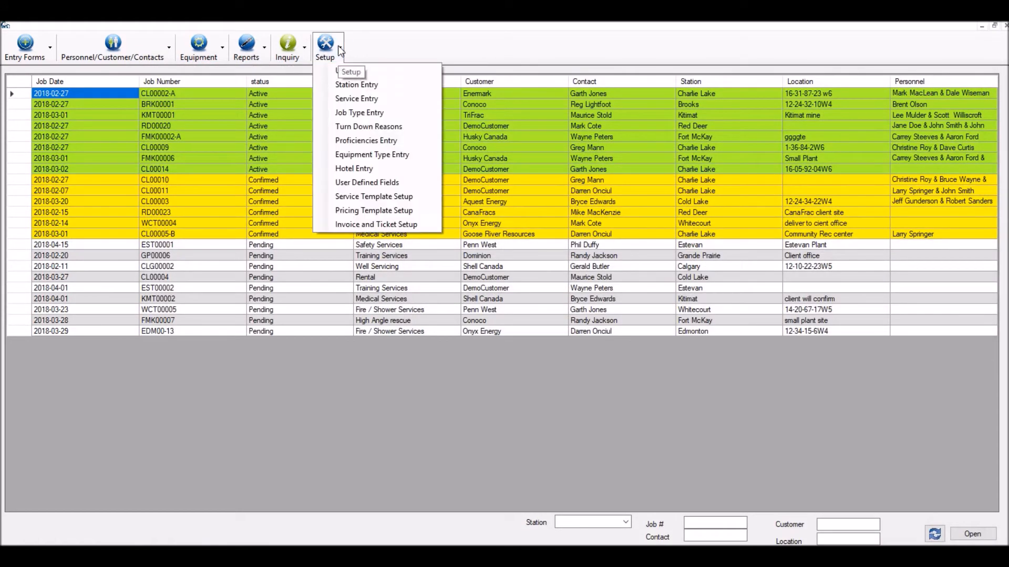
left_click(370, 210)
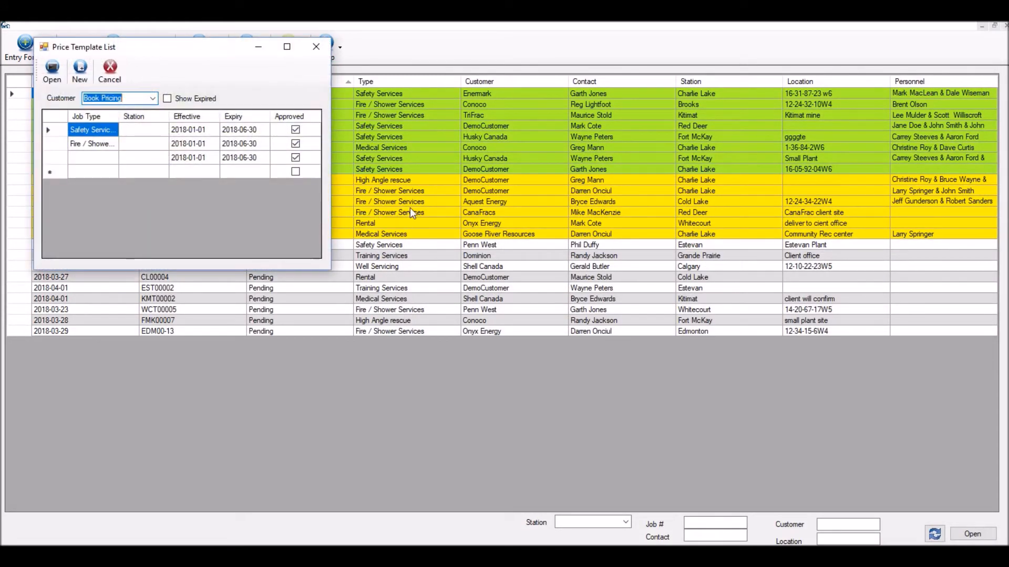
left_click_drag(185, 51, 287, 115)
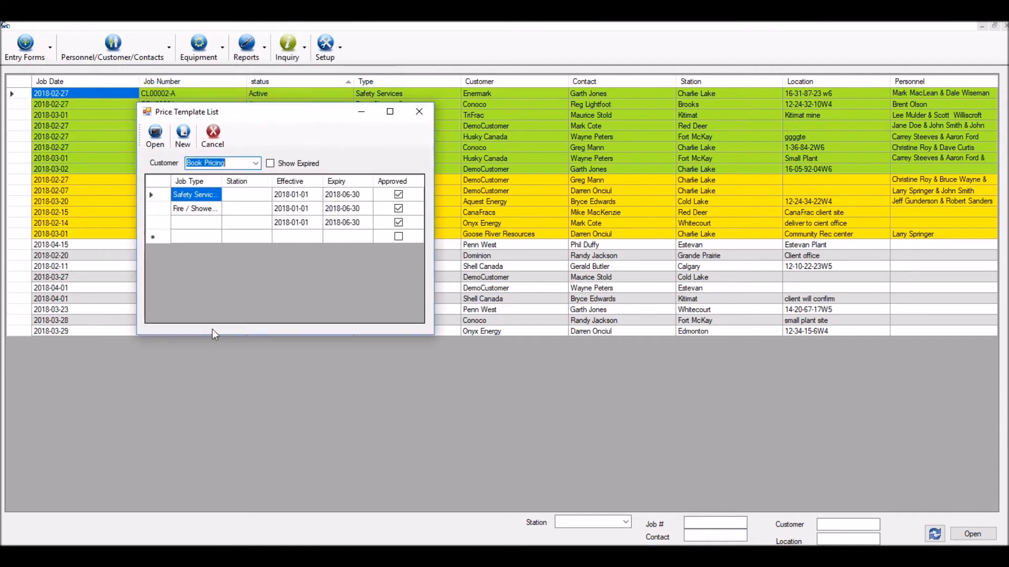
left_click(153, 197)
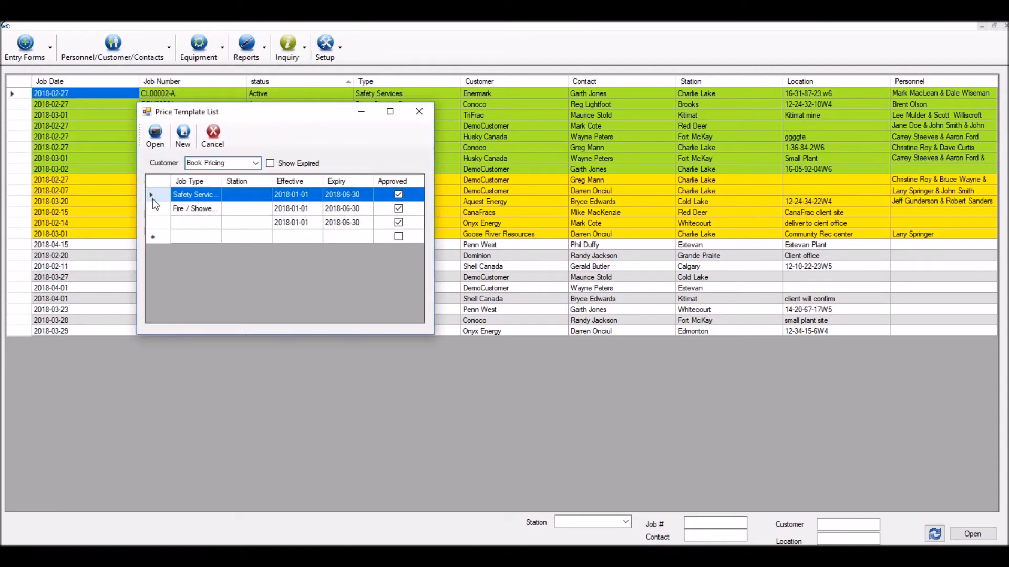
Step: List the price templates of DemoCustomer and open its Safety Services template effective from 2016-12-01
left_click(256, 165)
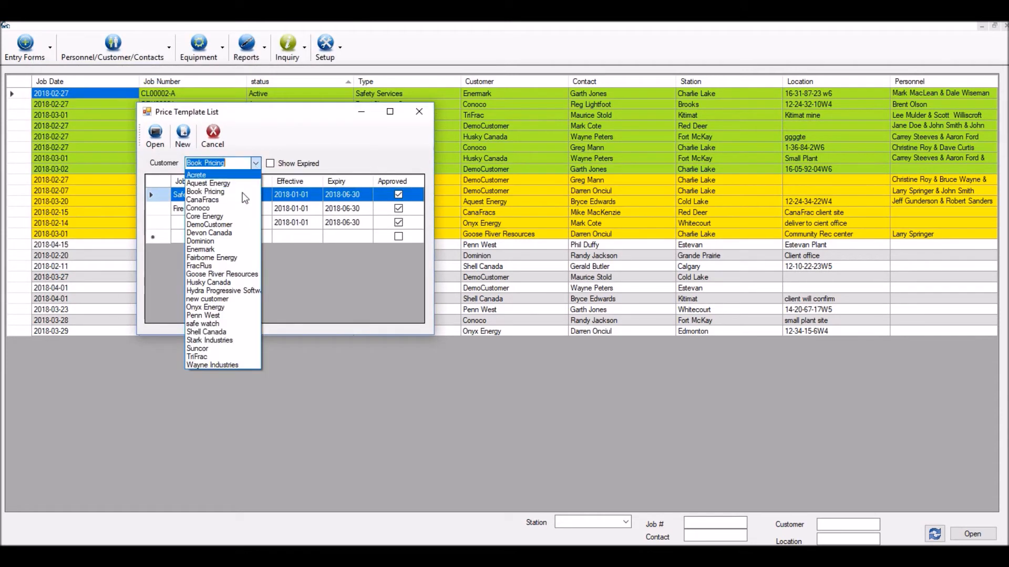
left_click(235, 223)
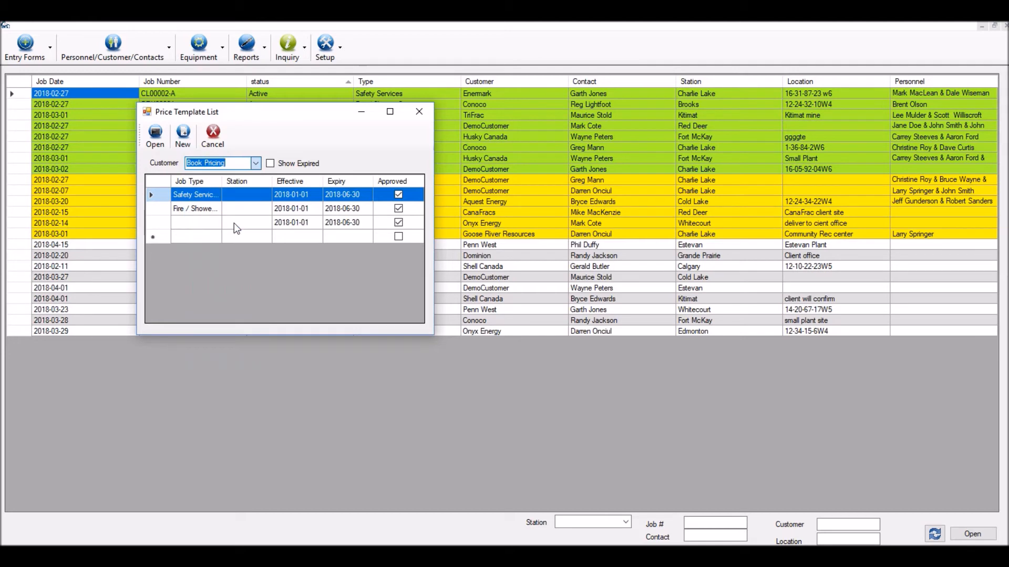
left_click(159, 195)
left_click(155, 136)
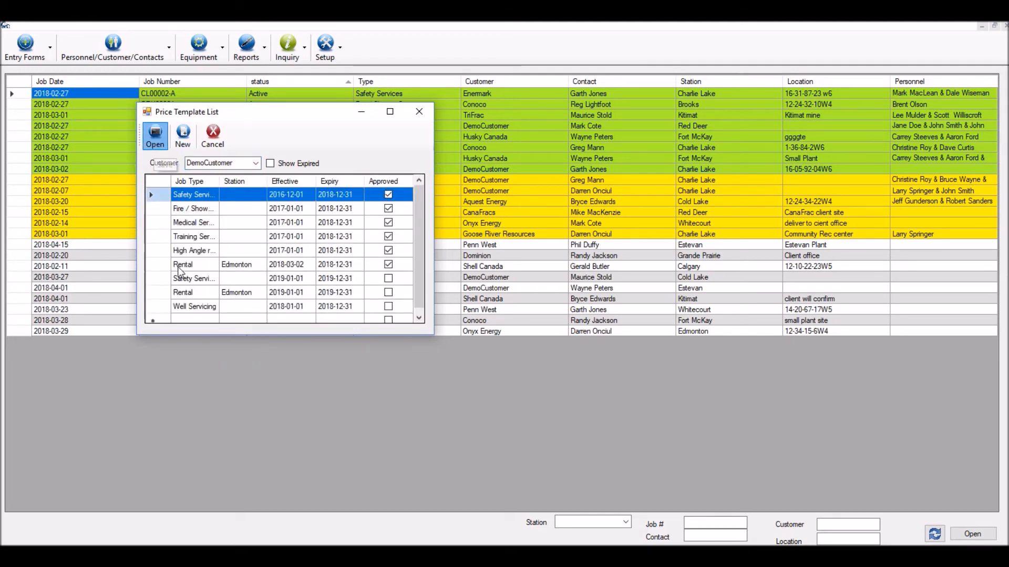
left_click_drag(153, 63, 277, 102)
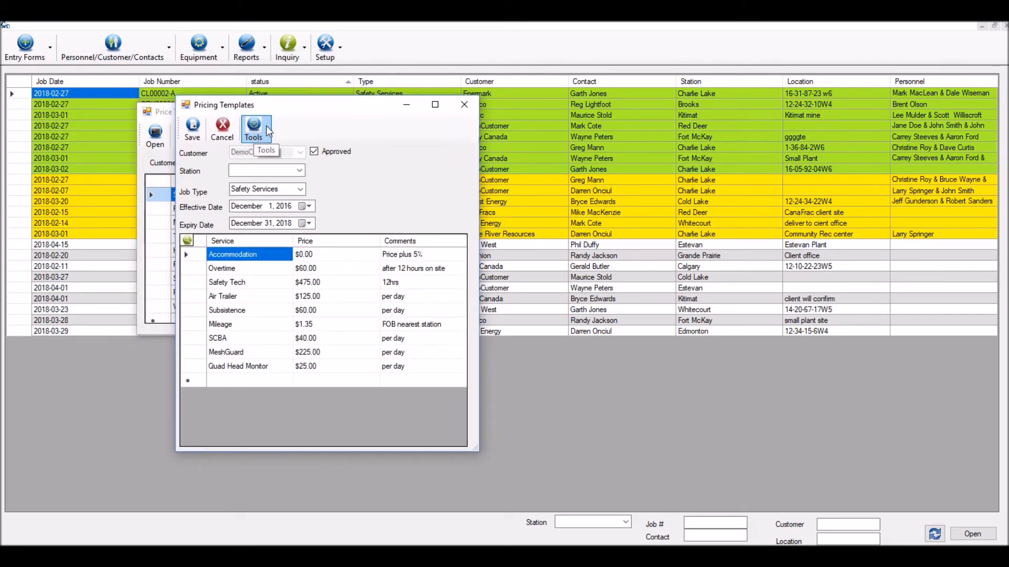
Step: Generate a printable quote from the open Safety Services pricing template
left_click(268, 130)
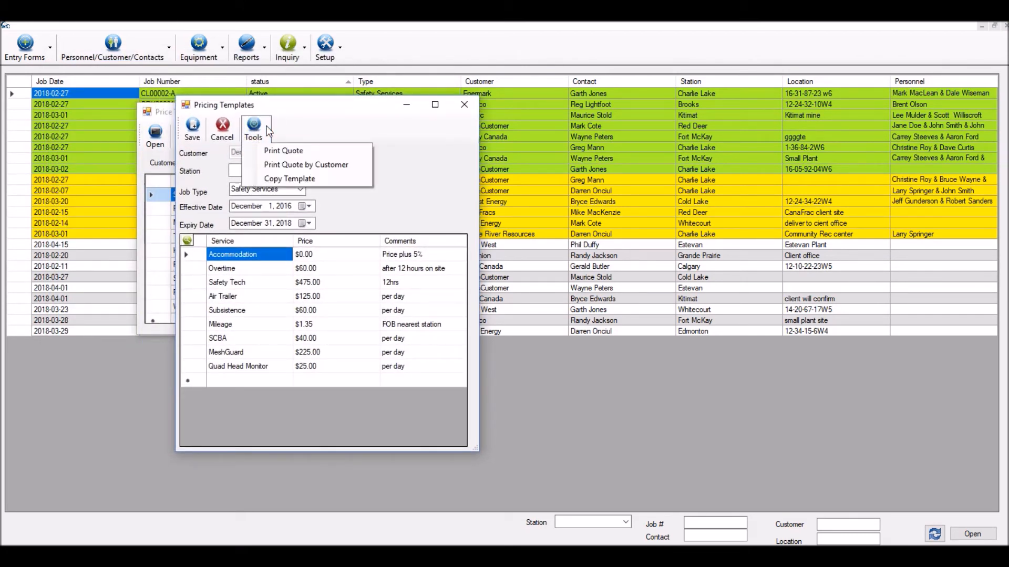
left_click(279, 151)
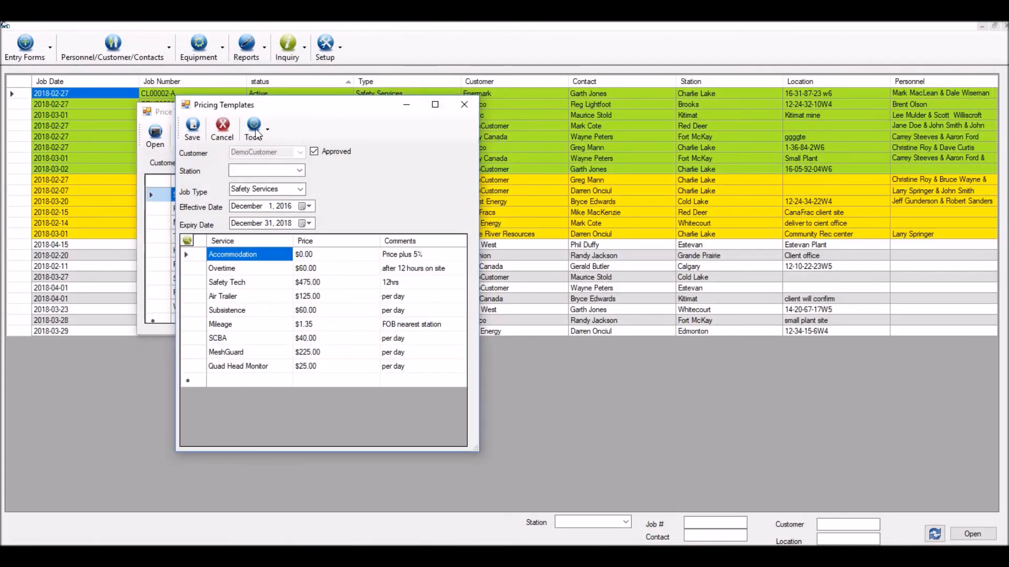
Step: Generate the quote by customer for DemoCustomer and review the service prices per job type on both pages
left_click(254, 129)
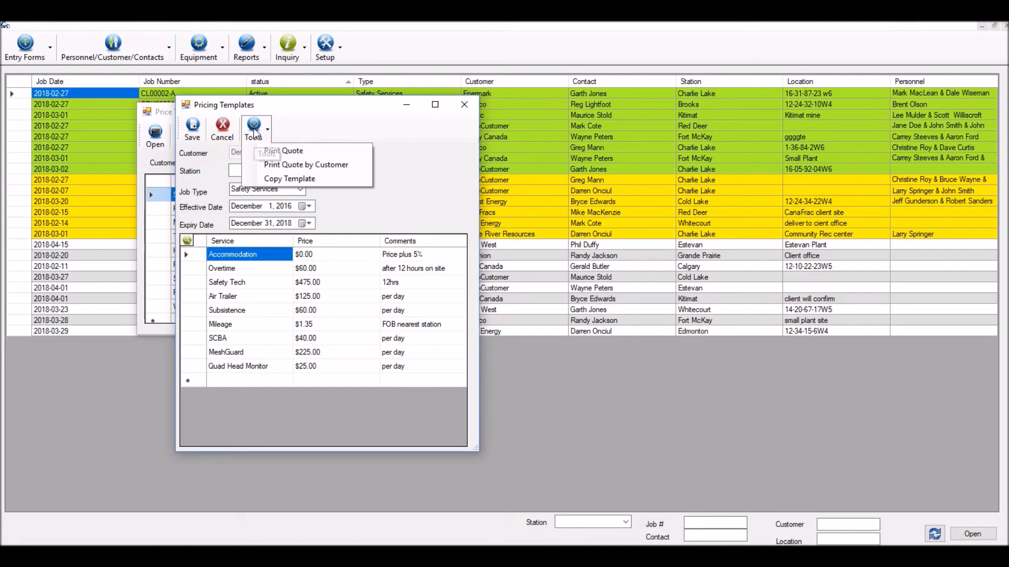
left_click(320, 166)
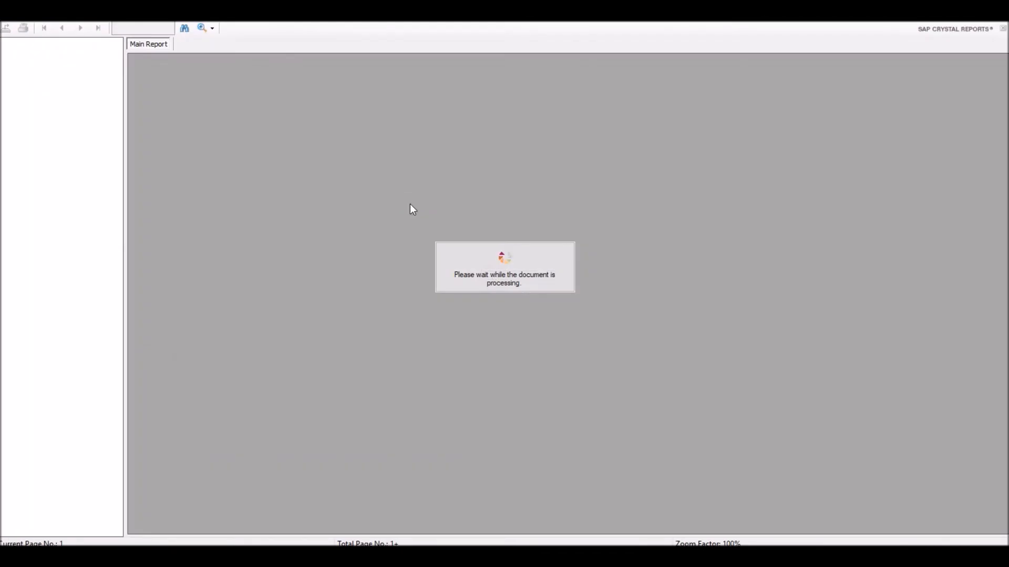
scroll(474, 213, "down", 5)
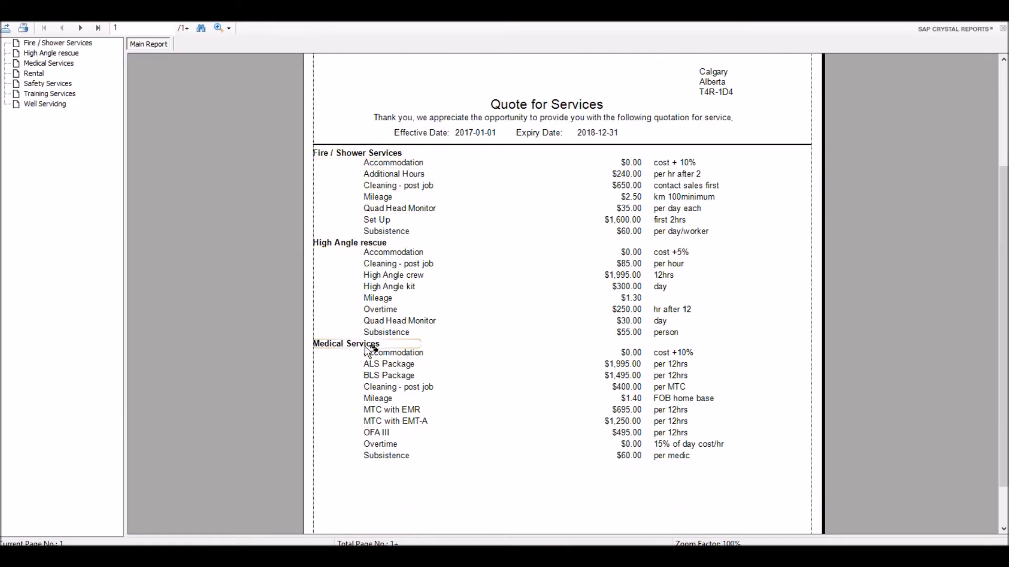
left_click(81, 28)
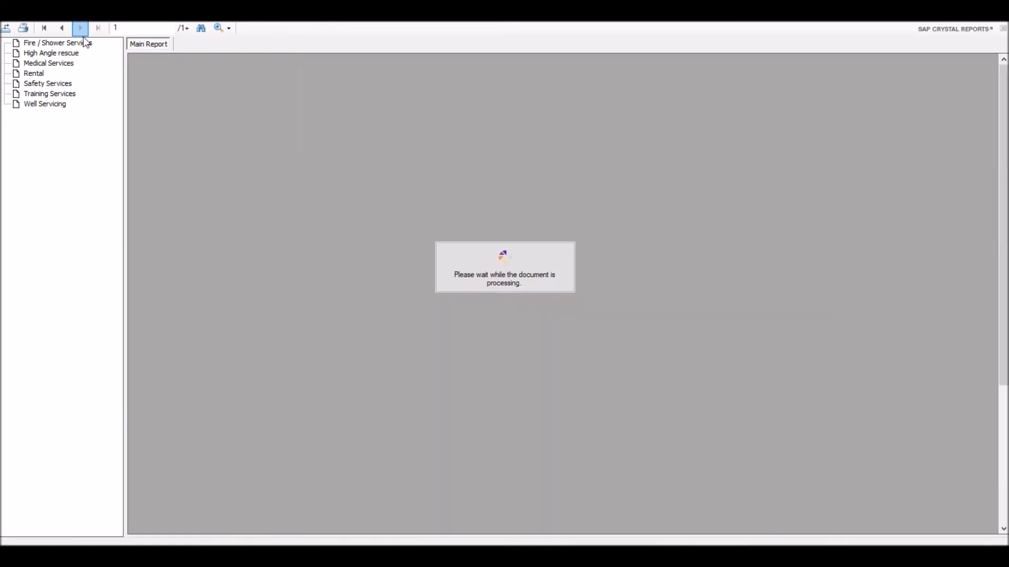
scroll(340, 153, "down", 7)
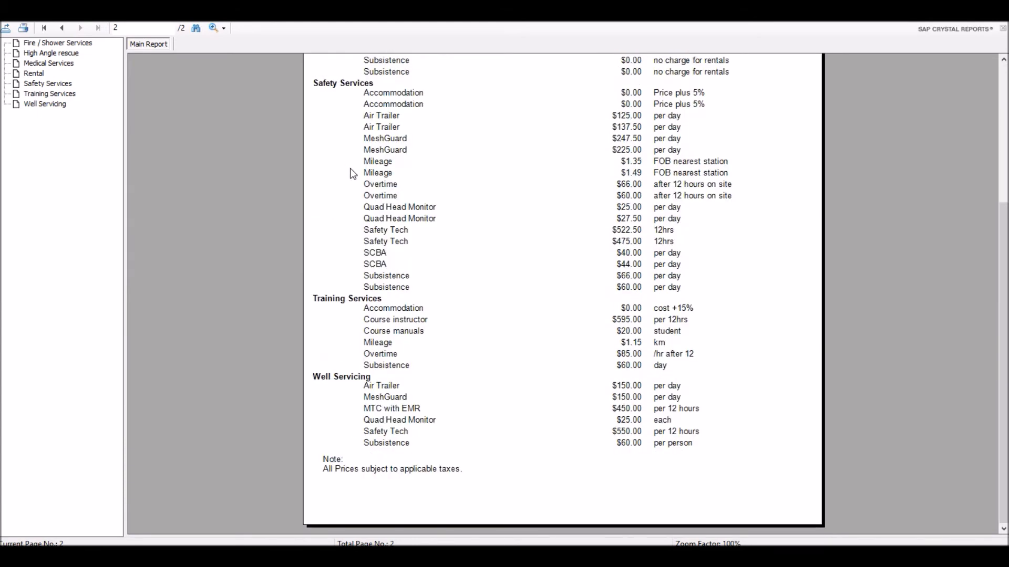
Step: Review the service prices on the first page of the DemoCustomer quote, and close the report and its price template list
scroll(350, 169, "up", 7)
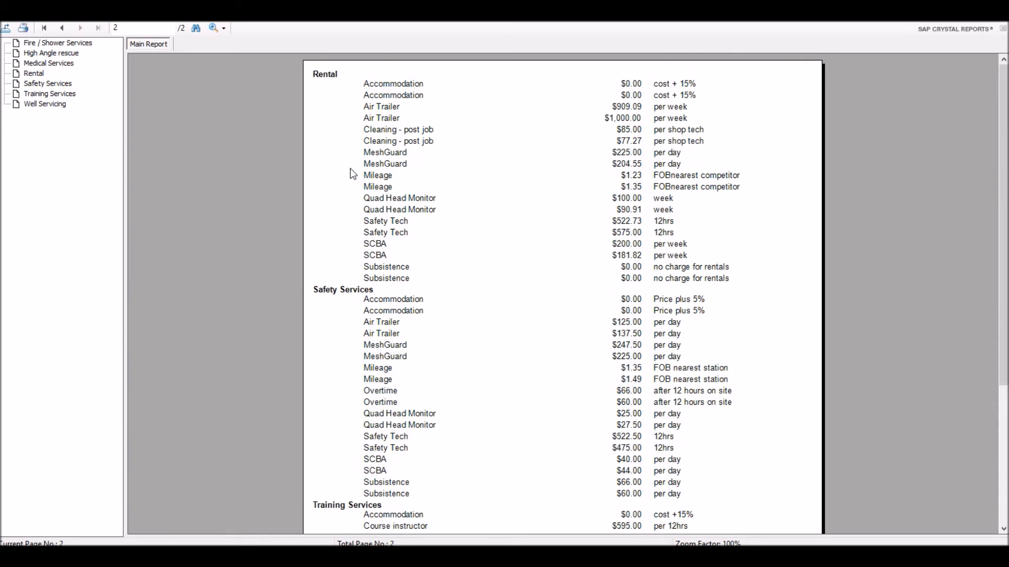
left_click(62, 28)
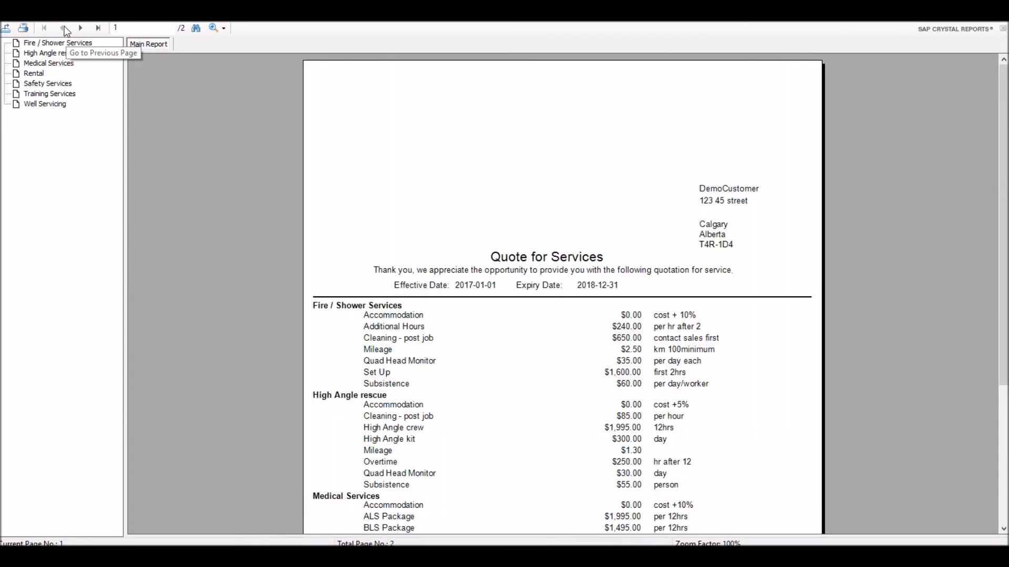
scroll(402, 238, "down", 7)
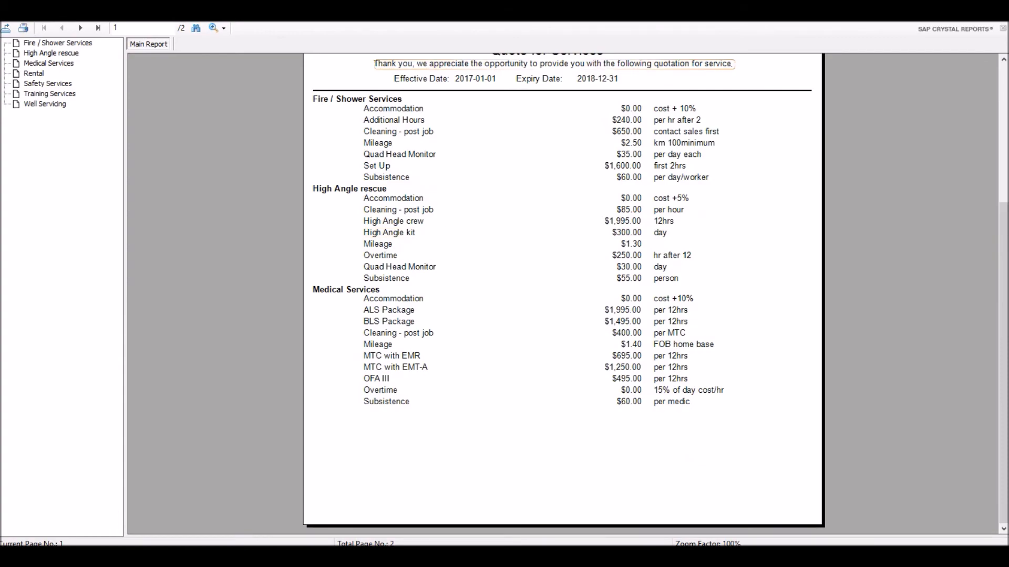
key("alt+F4")
left_click(455, 105)
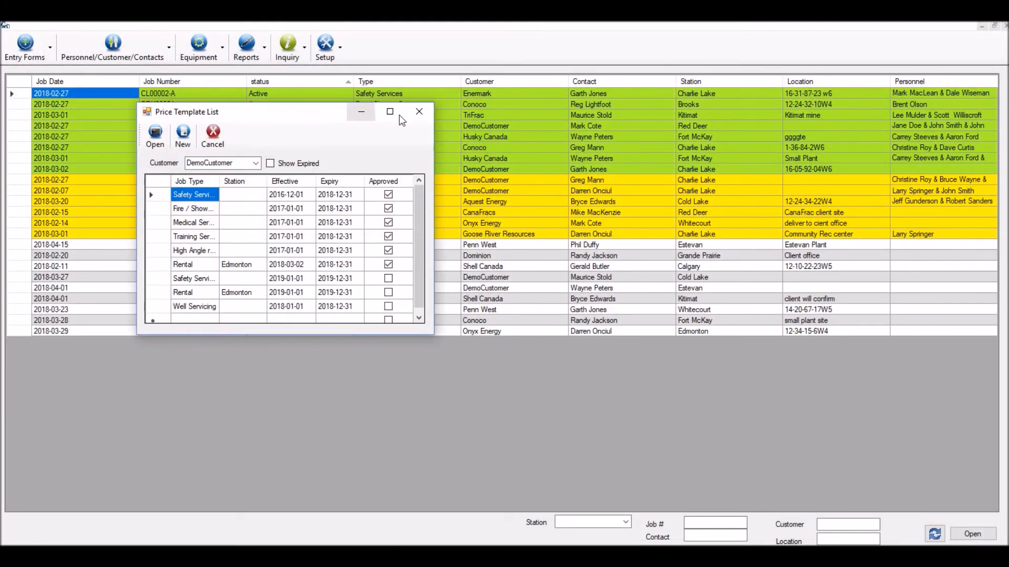
left_click(418, 111)
Step: Open the Book Pricing template without a job type from the pricing template setup list
left_click(326, 46)
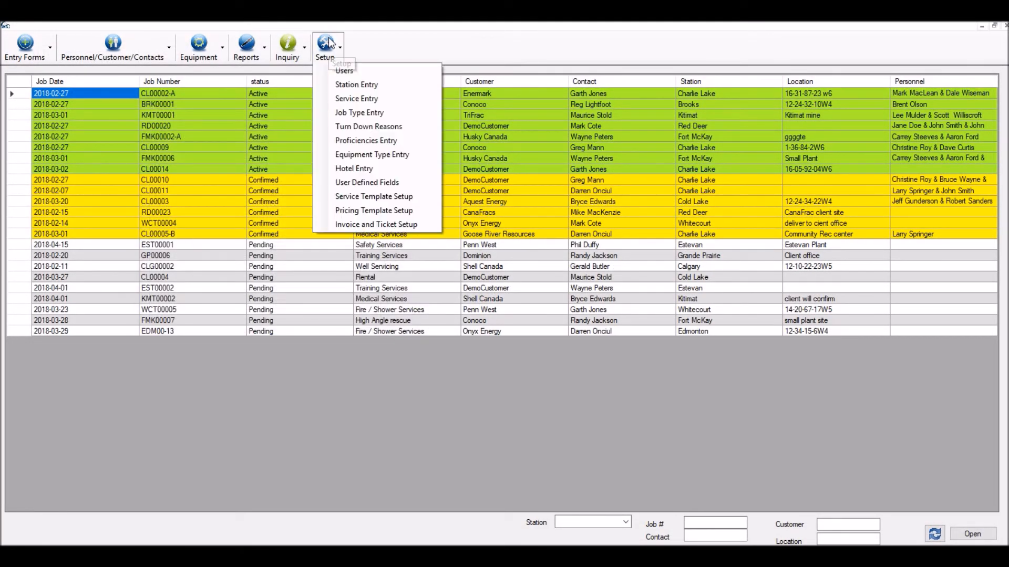
left_click(362, 211)
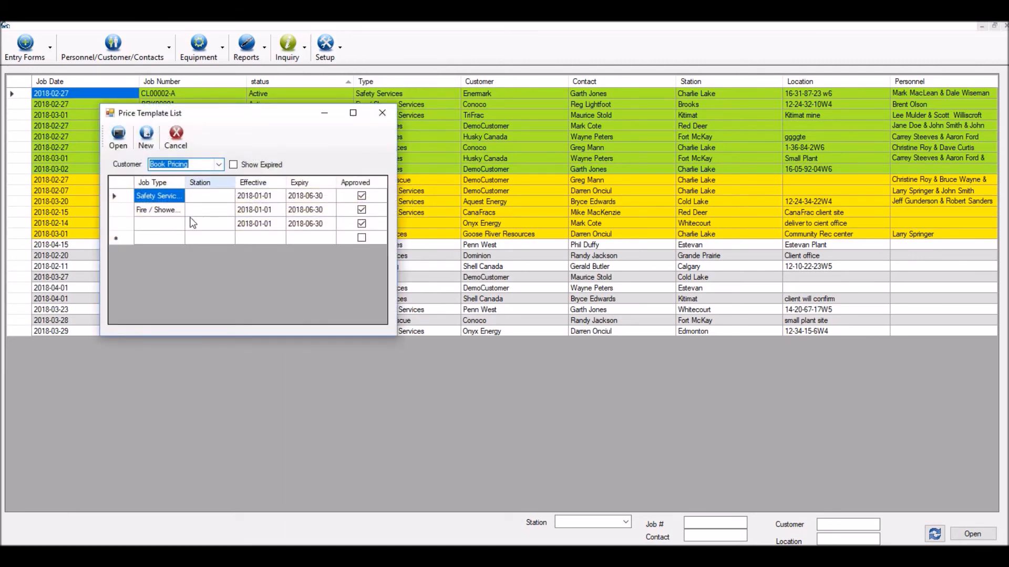
left_click(115, 223)
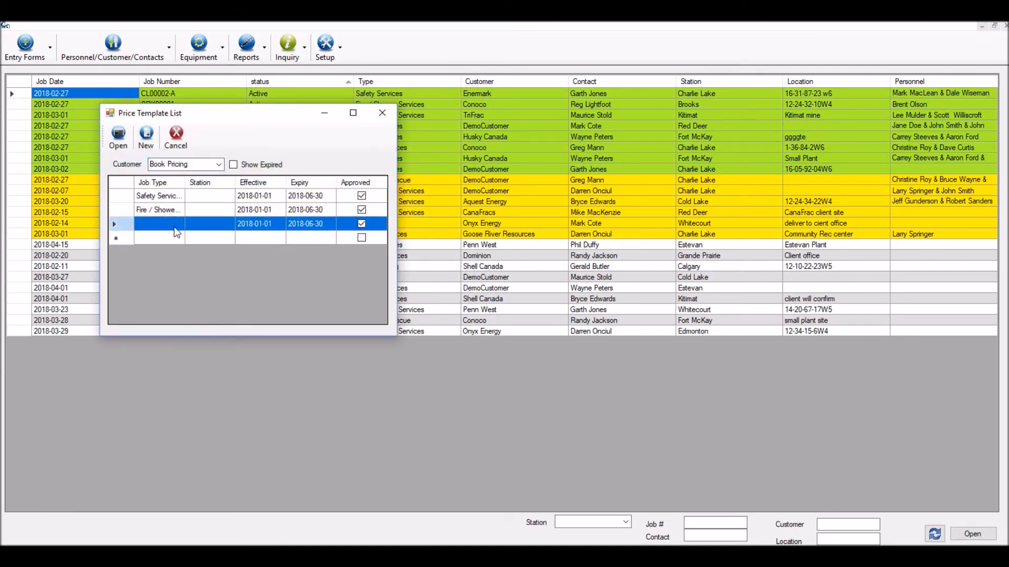
left_click(119, 133)
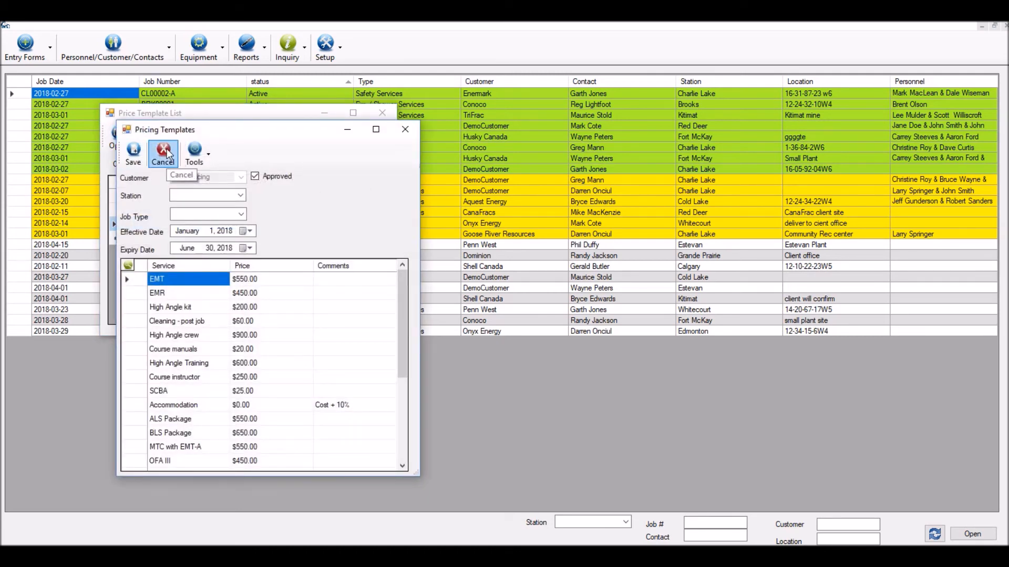
Step: Start a copy of the open Book Pricing template and set its effective date to July 1, 2018
left_click(209, 153)
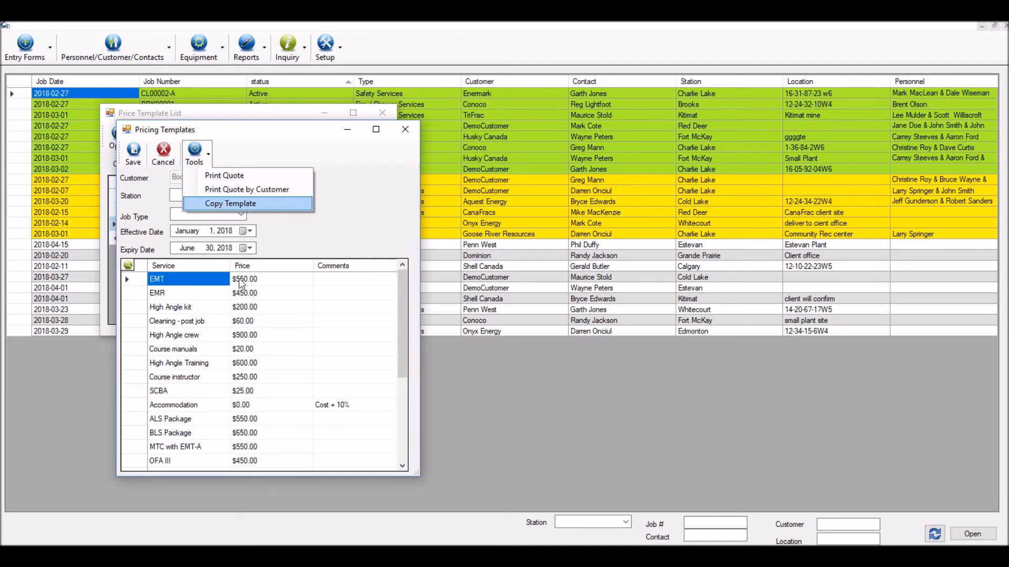
left_click(219, 203)
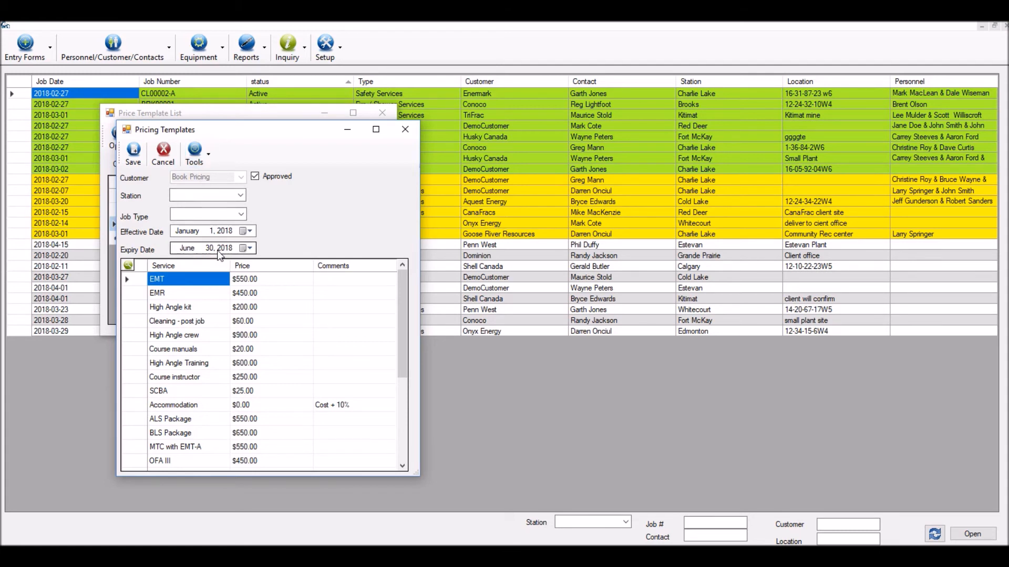
left_click_drag(266, 321, 273, 377)
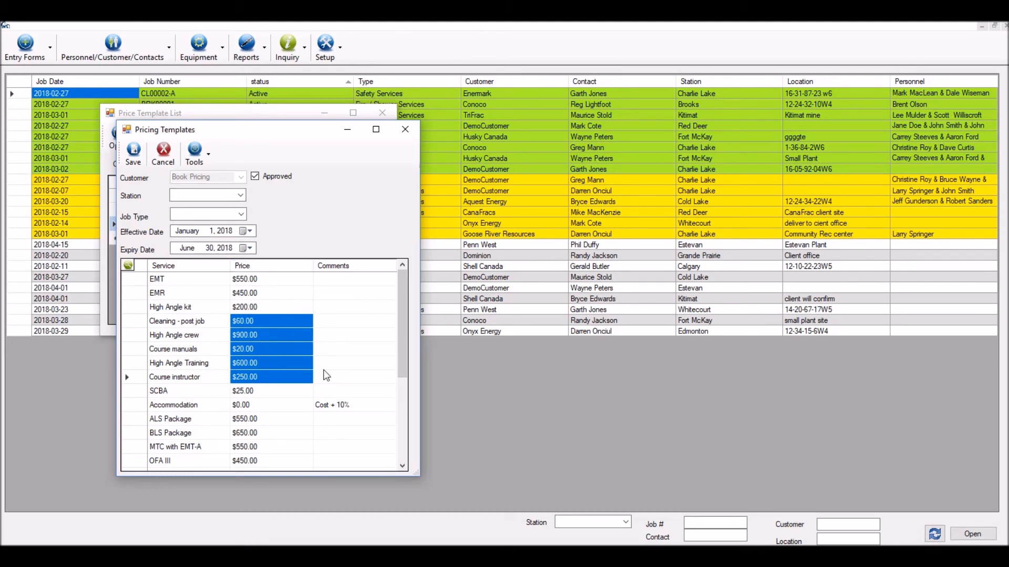
left_click(195, 150)
left_click(207, 205)
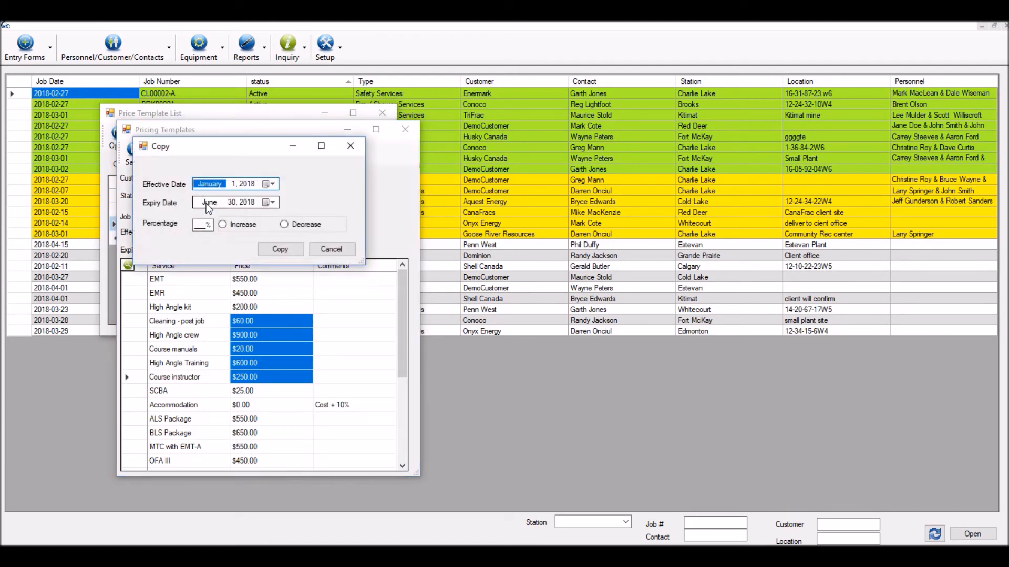
left_click(271, 184)
left_click(268, 203)
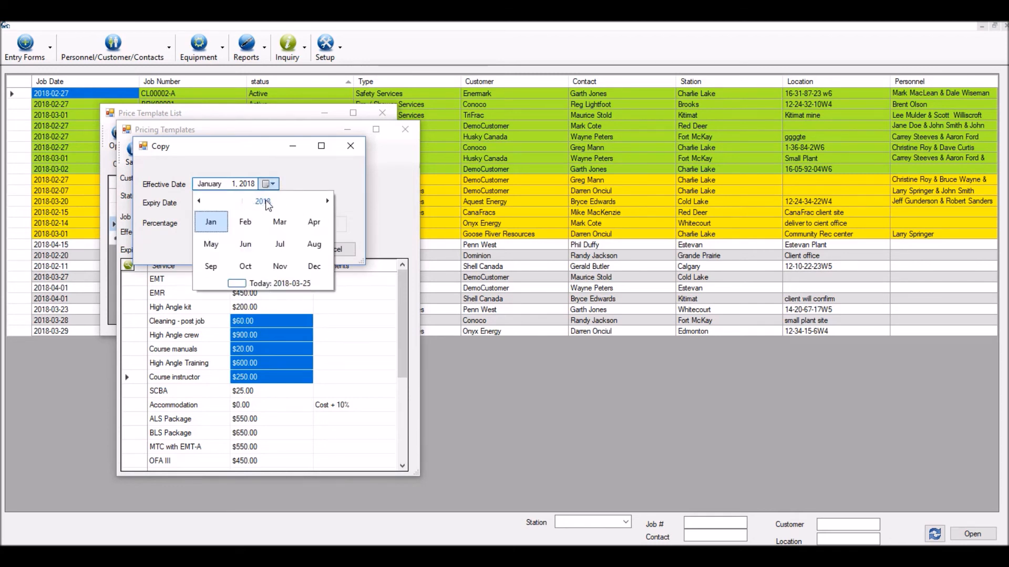
left_click(279, 247)
left_click(216, 235)
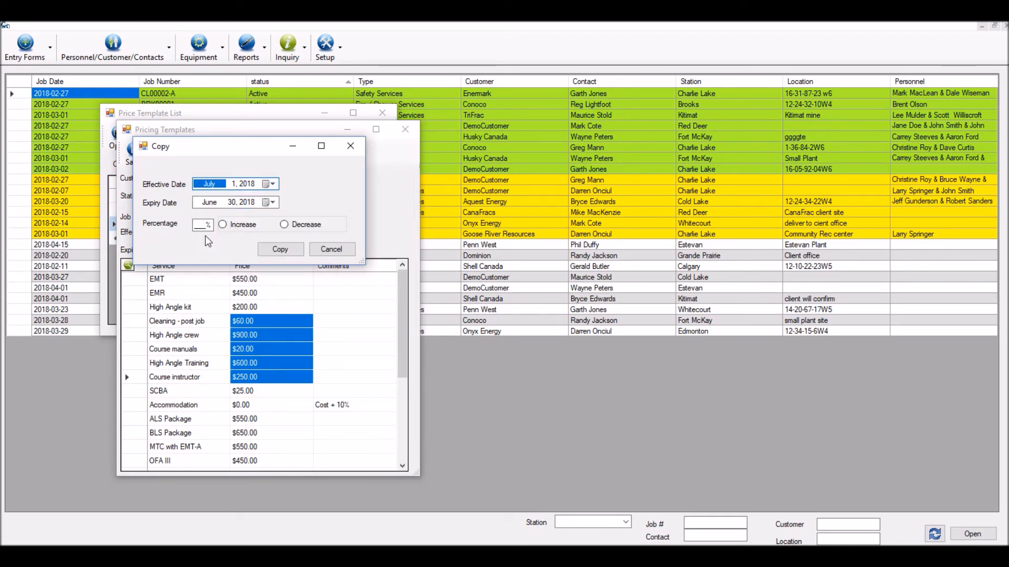
Step: Set the template copy's expiry date to December 31, 2018
left_click(270, 202)
left_click(267, 222)
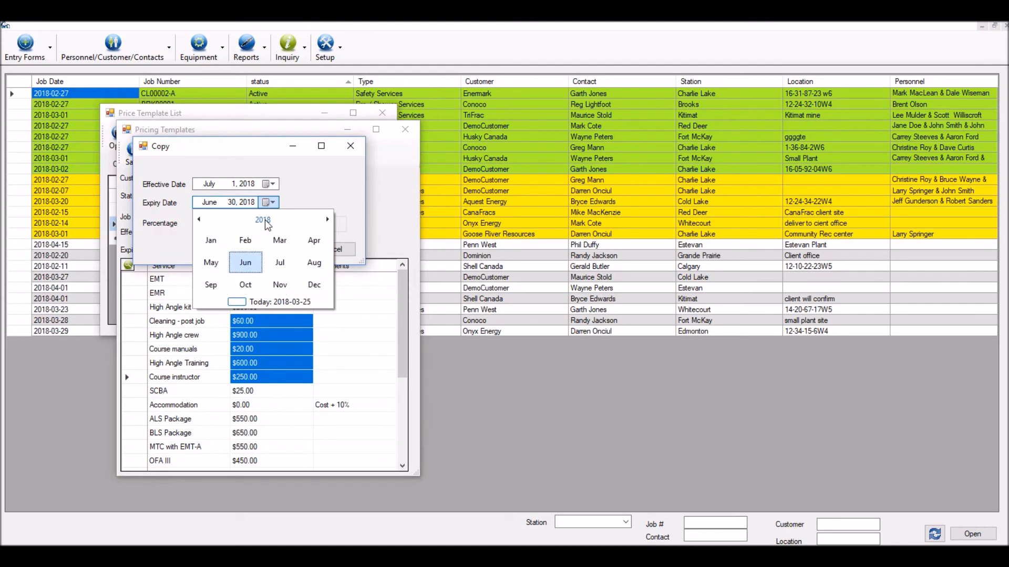
left_click(315, 285)
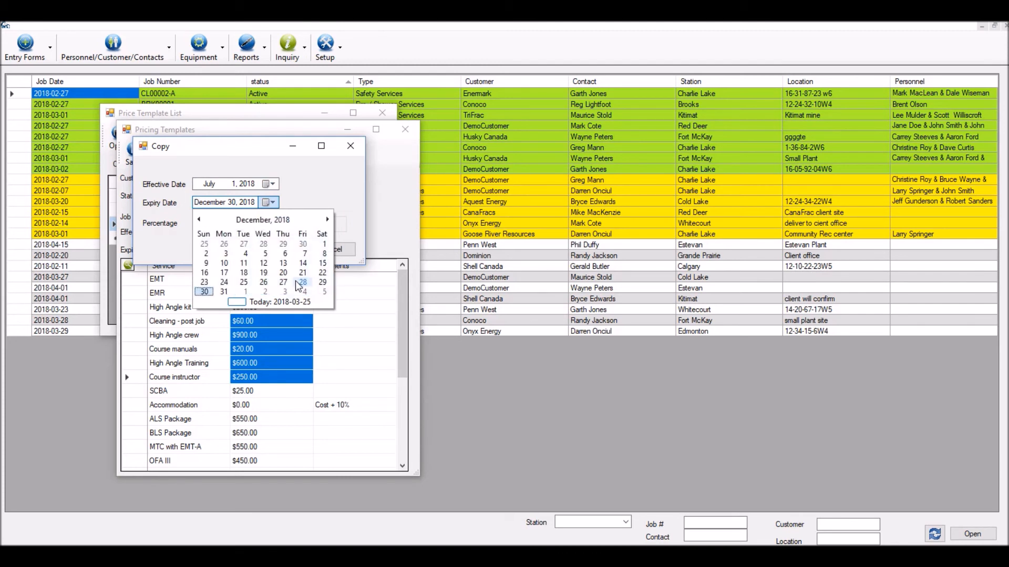
left_click(224, 292)
Step: Apply a 20% price increase to the template copy, create the copy and save it
left_click(197, 226)
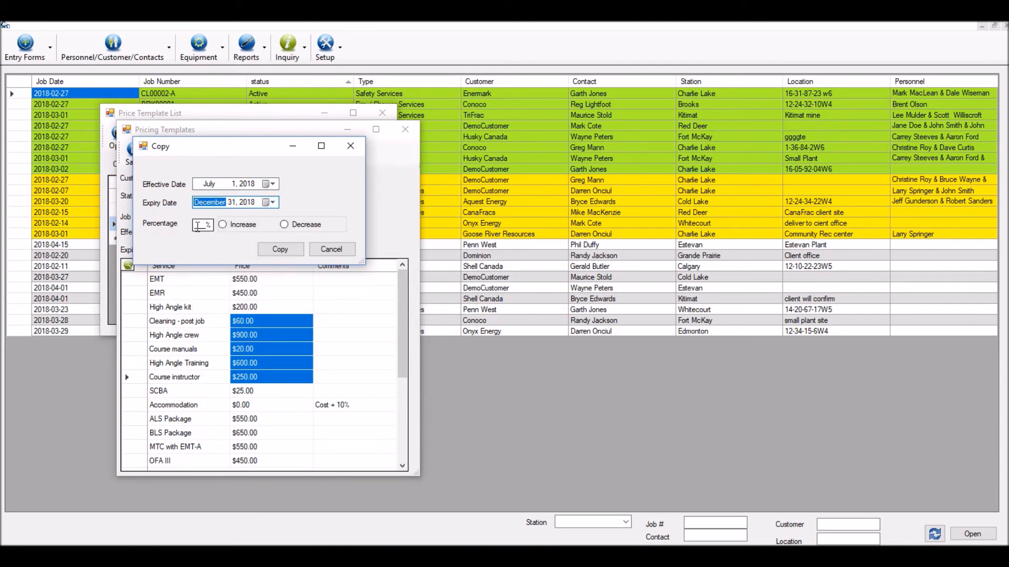
type("20")
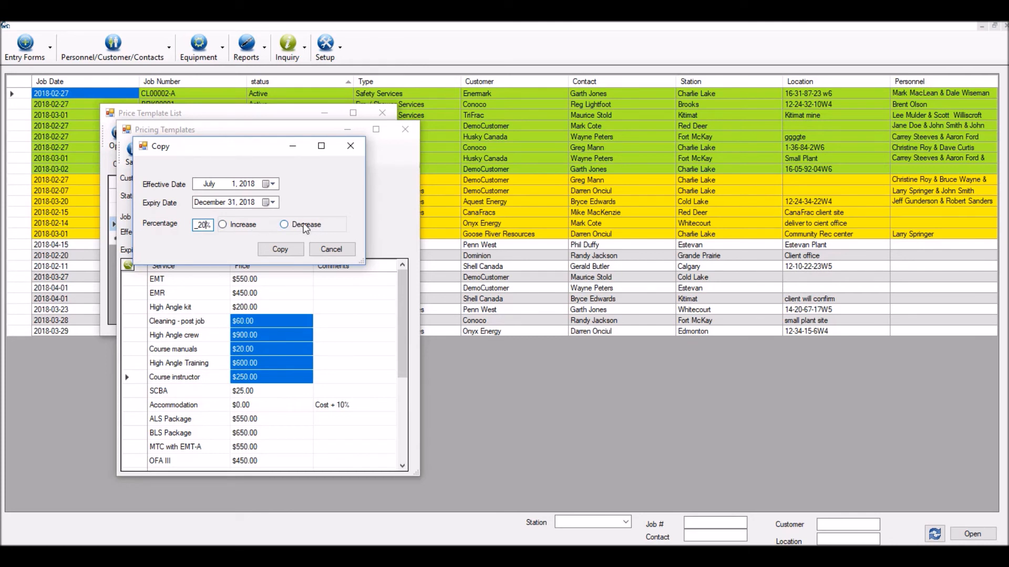
left_click(223, 225)
left_click(282, 249)
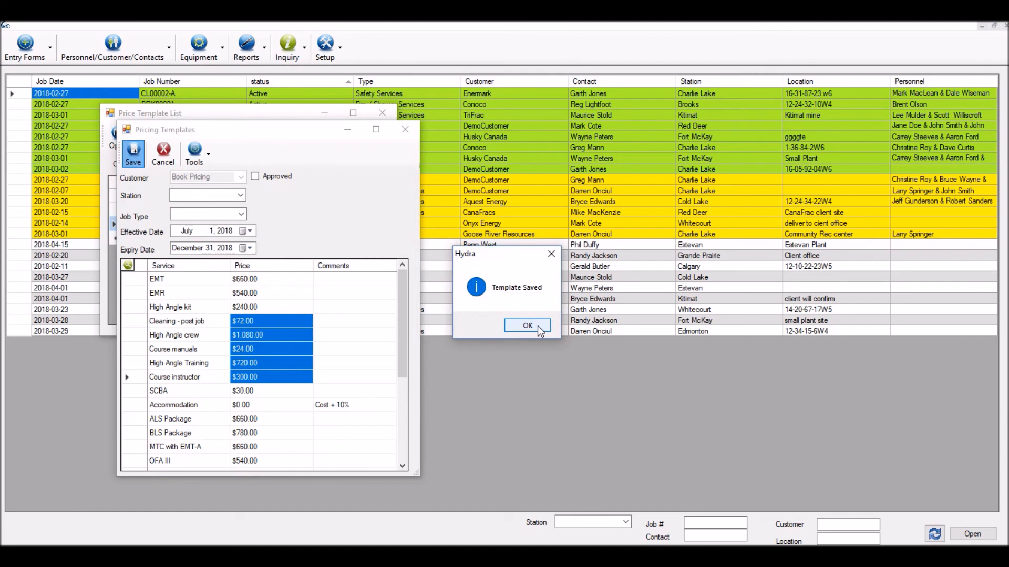
left_click(528, 326)
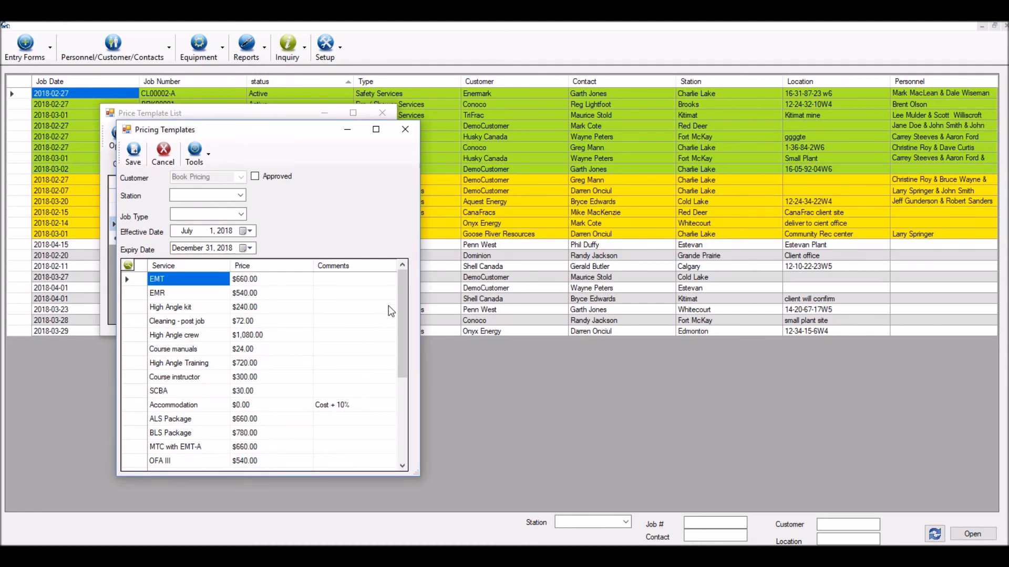
Step: Set the Cleaning - post job price in the copied template to 70.00
left_click_drag(401, 311, 396, 351)
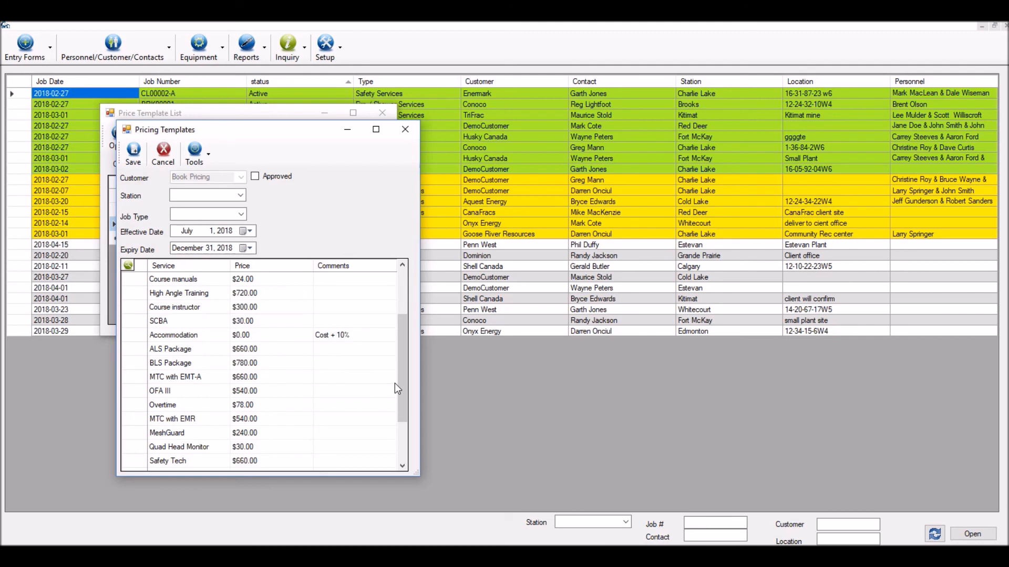
left_click_drag(401, 381, 402, 329)
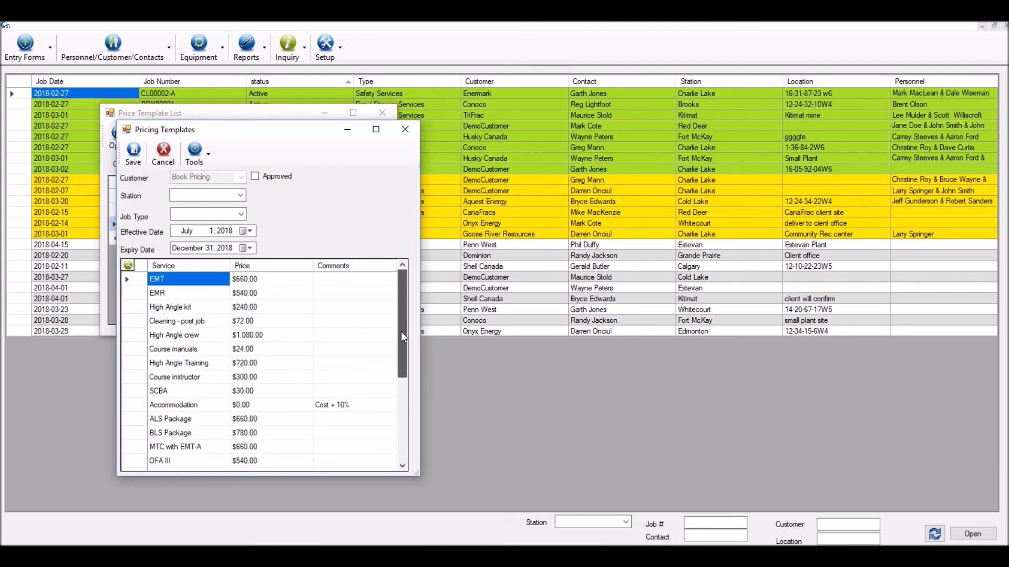
left_click(284, 322)
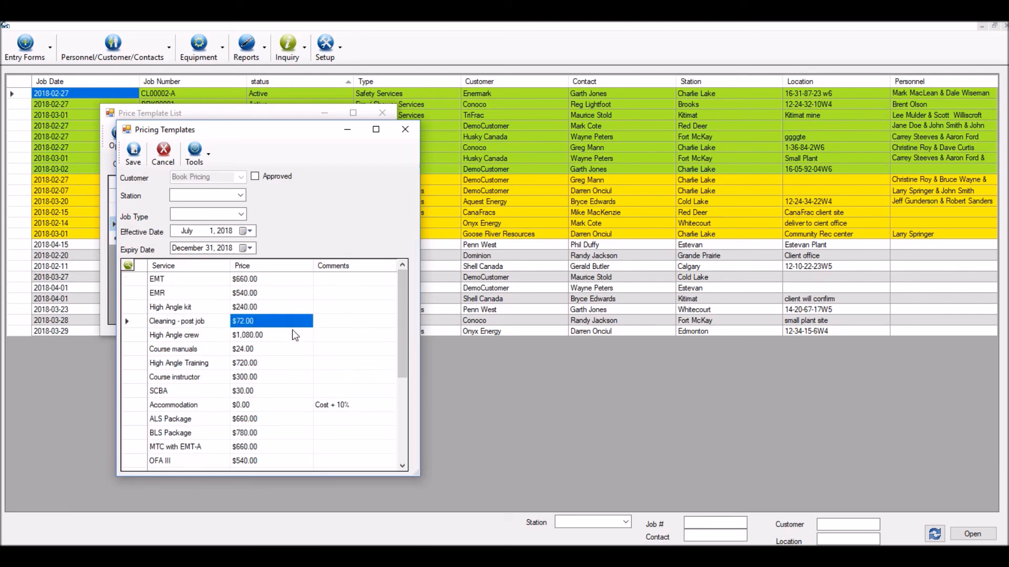
type("70.00")
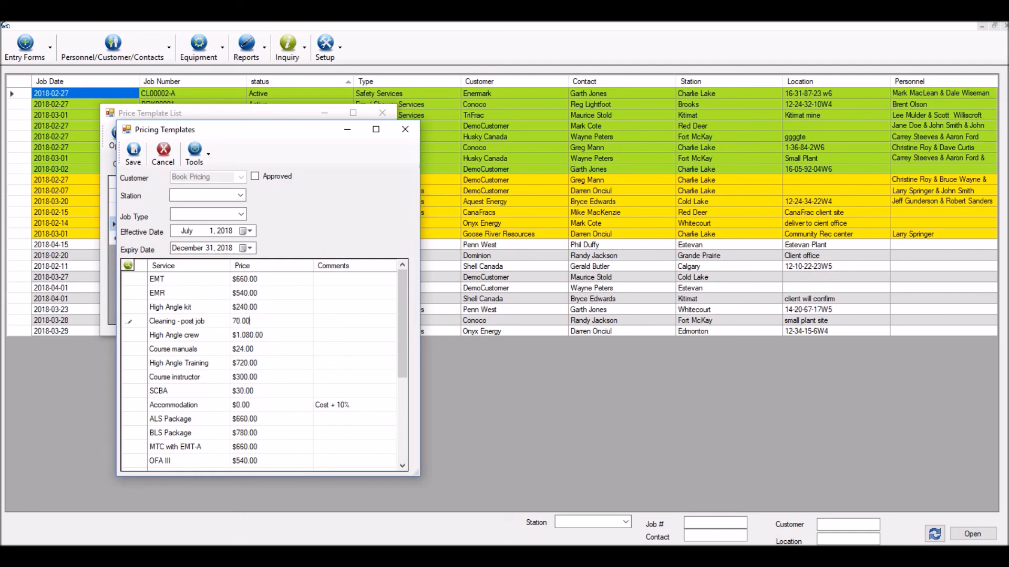
left_click(332, 322)
Step: Sort the copied template by service, set the Subsistence price to 60.00 and save the template
left_click_drag(400, 332, 399, 431)
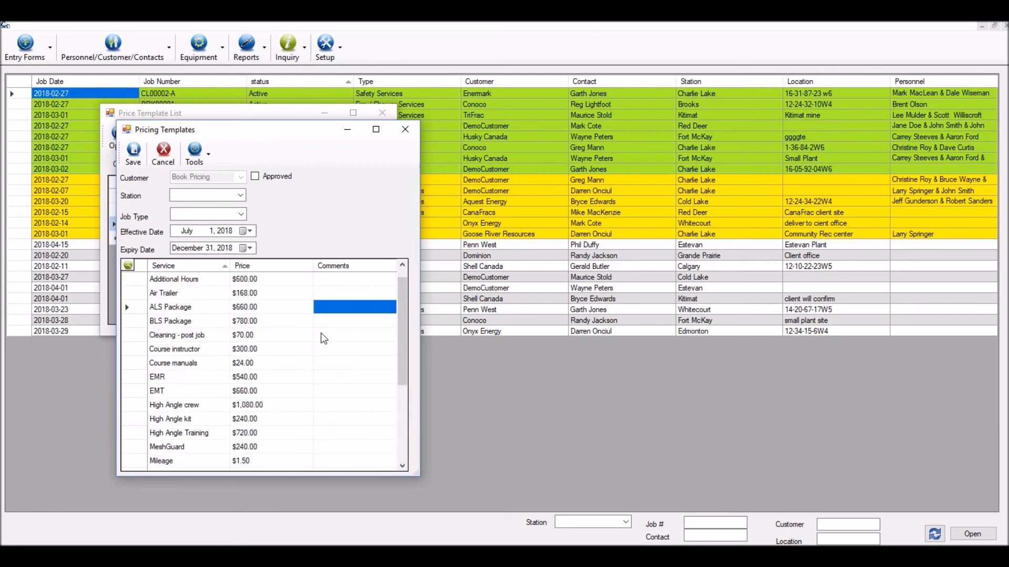
left_click_drag(401, 351, 395, 434)
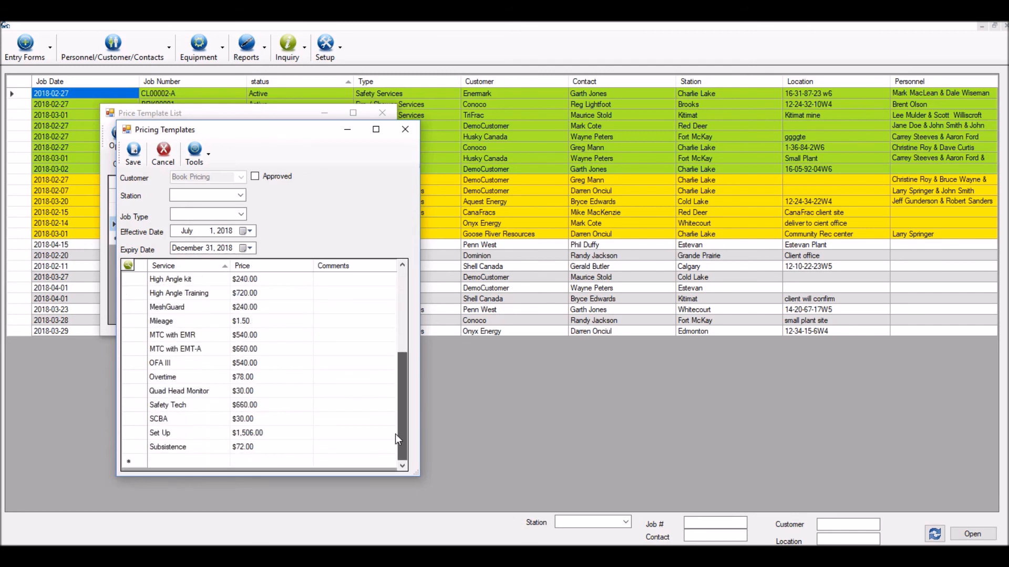
left_click(270, 451)
type("60")
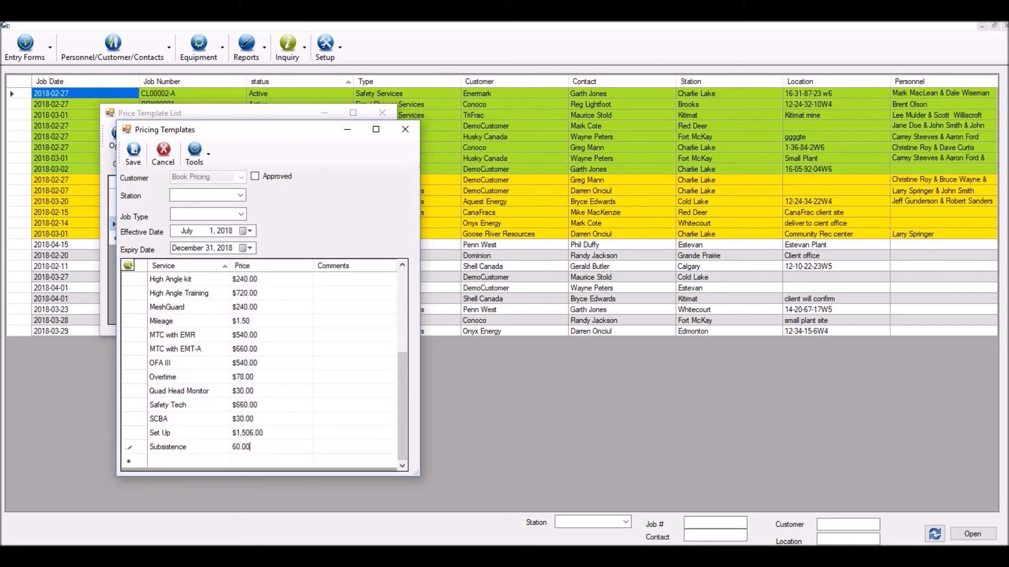
key("Tab")
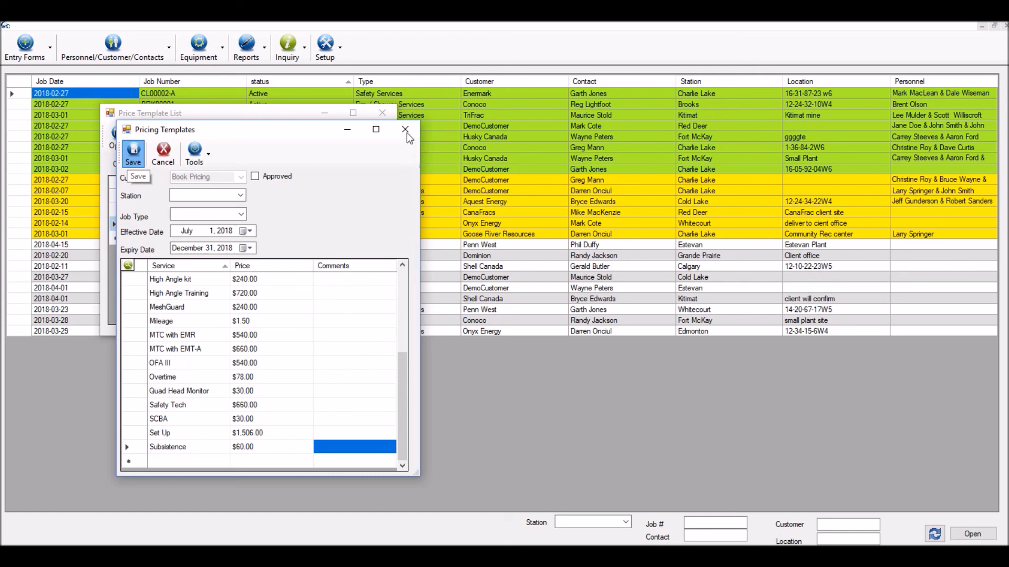
key("Return")
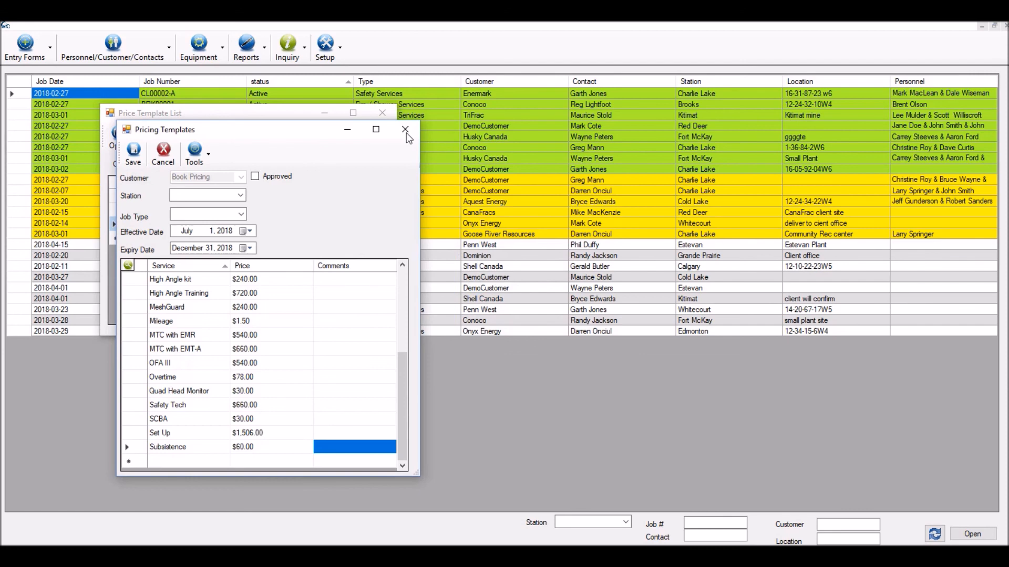
Step: Close the template and select the Book Pricing template effective 2018-07-01 in the price template list
left_click(405, 130)
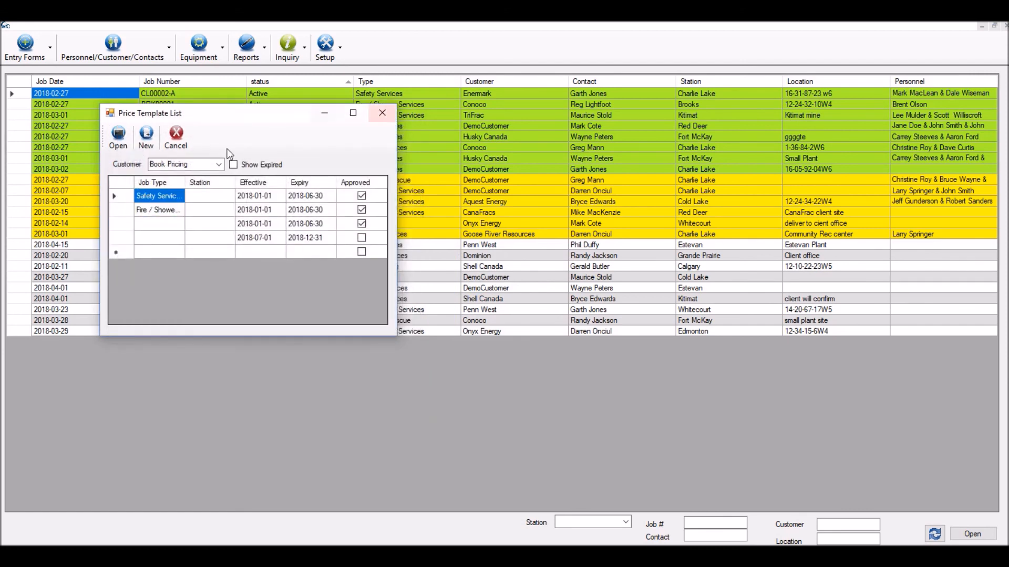
left_click(152, 240)
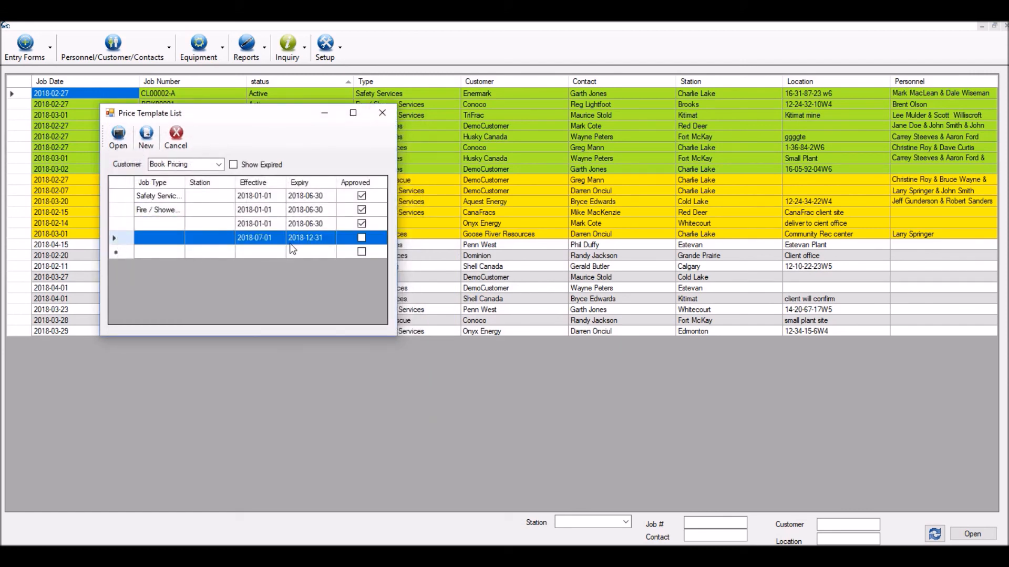